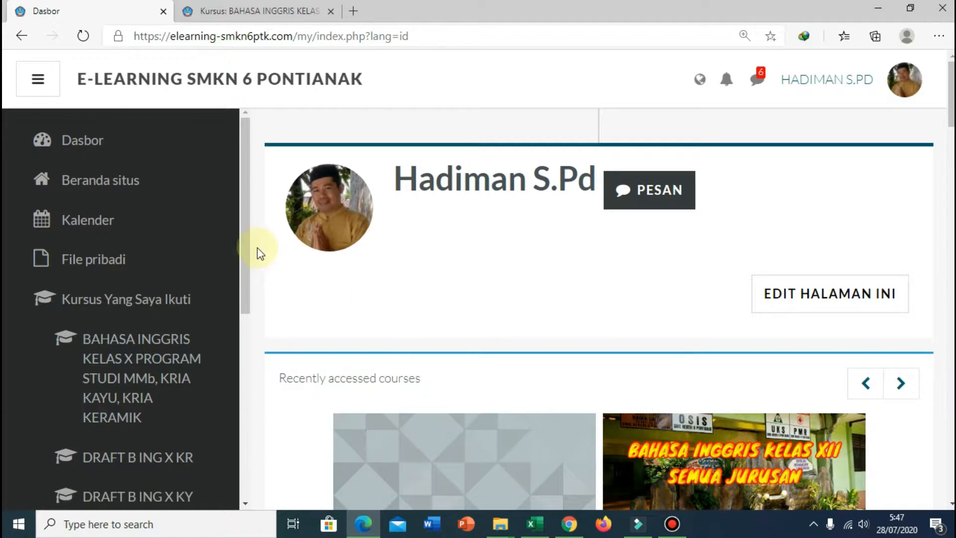
- Open the course "draft b ing XII MM A" and turn on its editing mode
left_click_drag(245, 244, 244, 355)
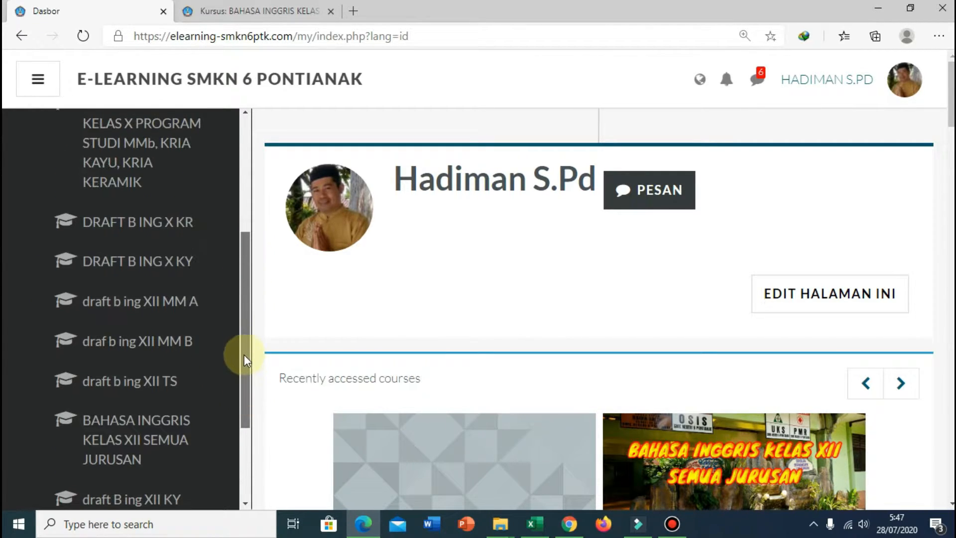
left_click(145, 305)
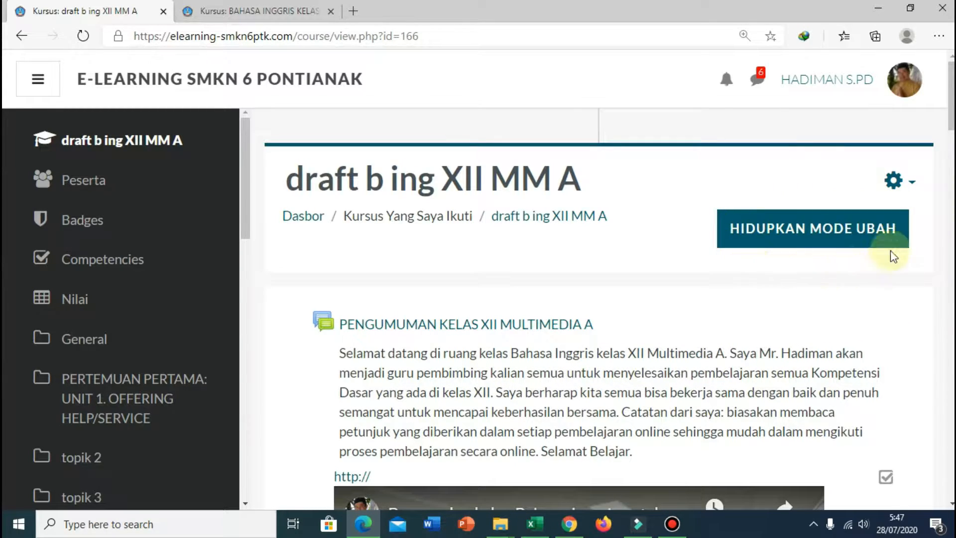
left_click(790, 234)
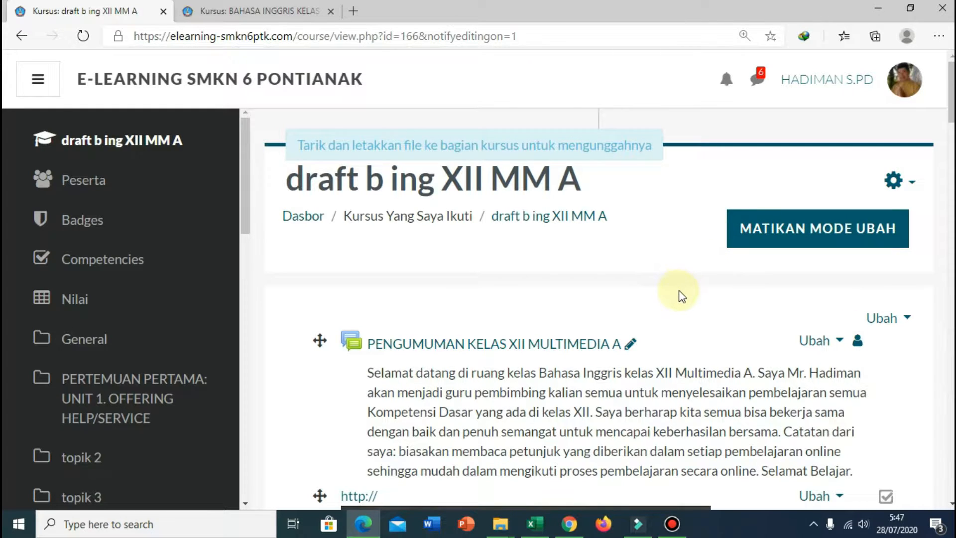
- Review the course's announcements, attendance list and first-meeting section, including its material, video, TUGAS 1 and TUGAS 2 with their instructions and availability limits
scroll(682, 297, "down", 2)
scroll(686, 302, "down", 10)
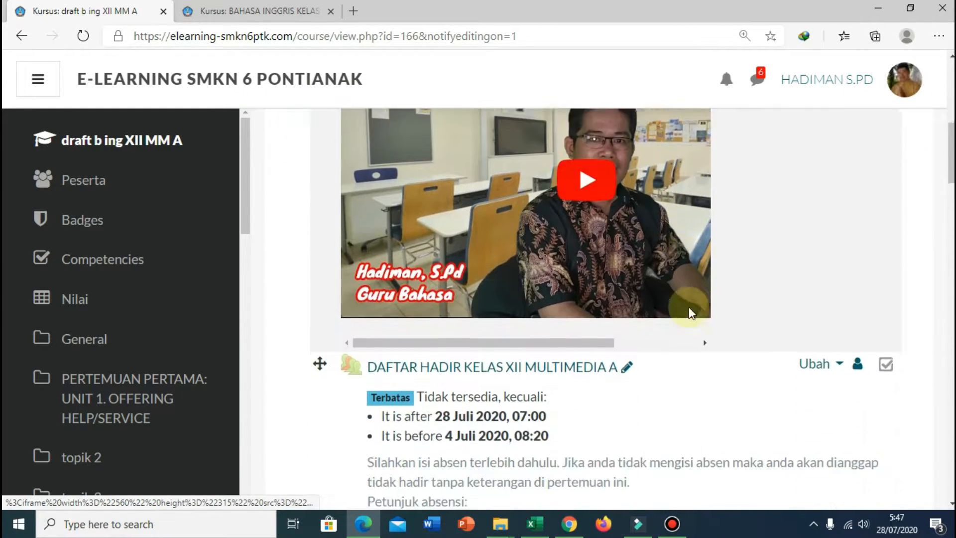
scroll(692, 313, "down", 1)
scroll(690, 313, "down", 5)
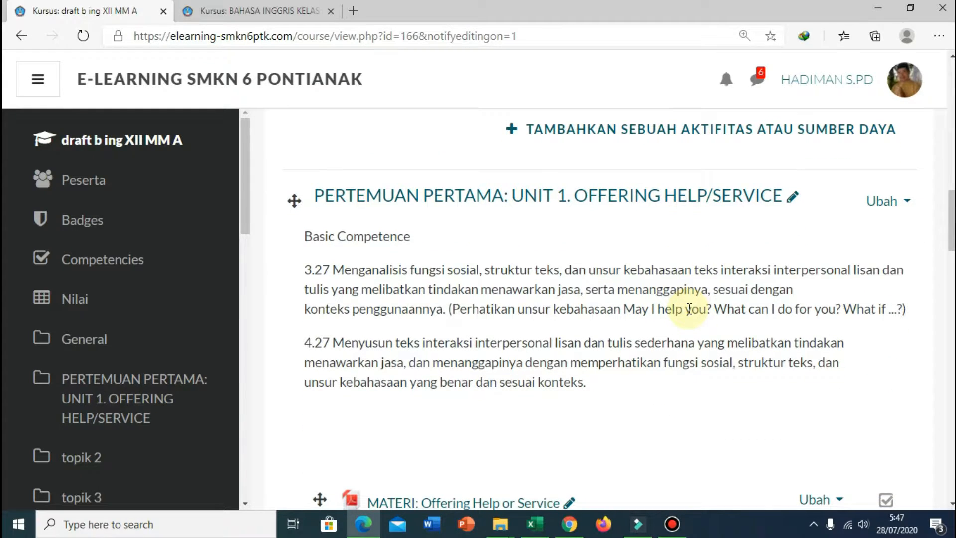
scroll(690, 312, "down", 5)
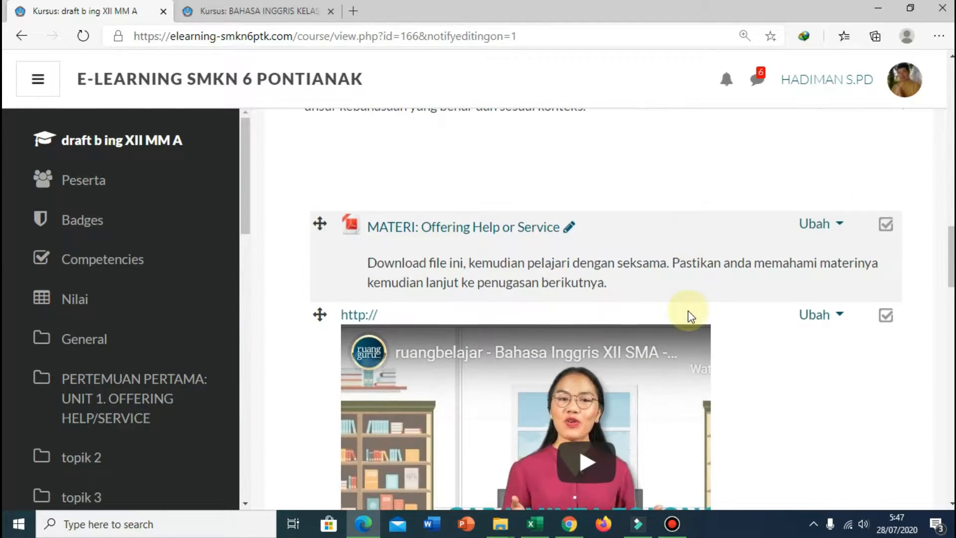
scroll(689, 315, "down", 6)
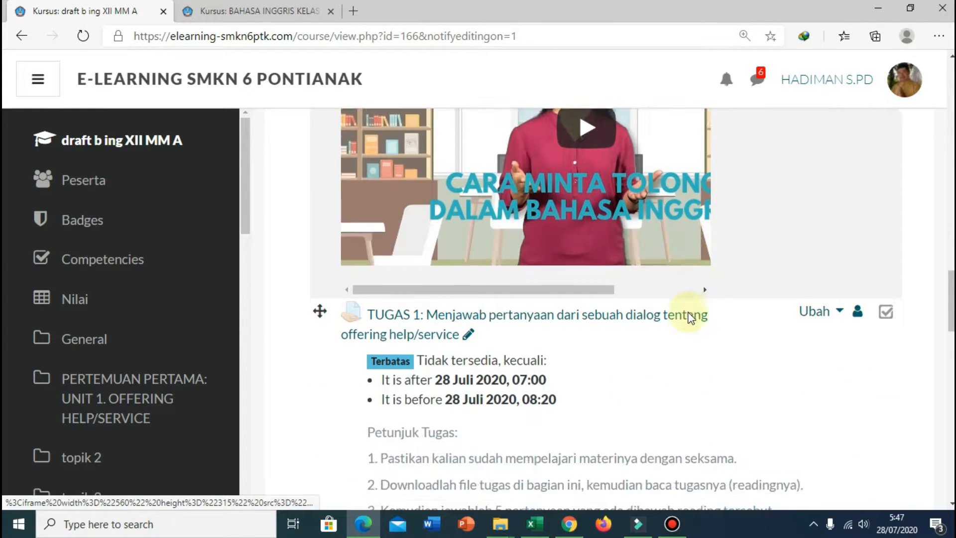
scroll(690, 316, "down", 2)
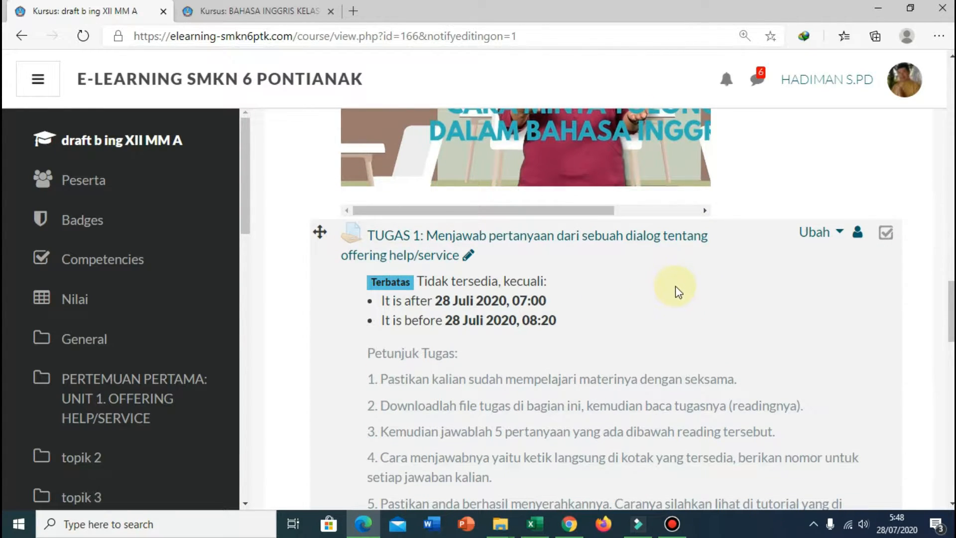
scroll(677, 292, "down", 5)
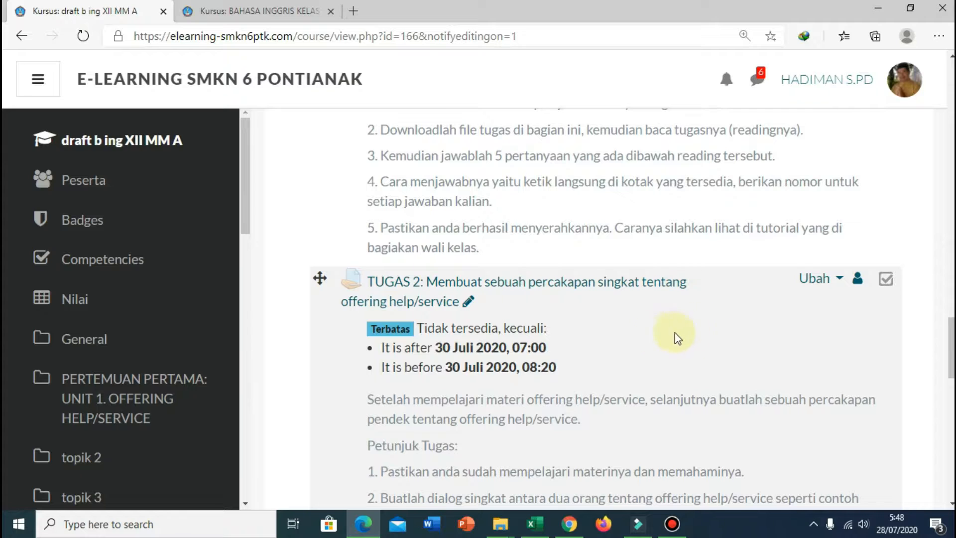
scroll(697, 320, "down", 4)
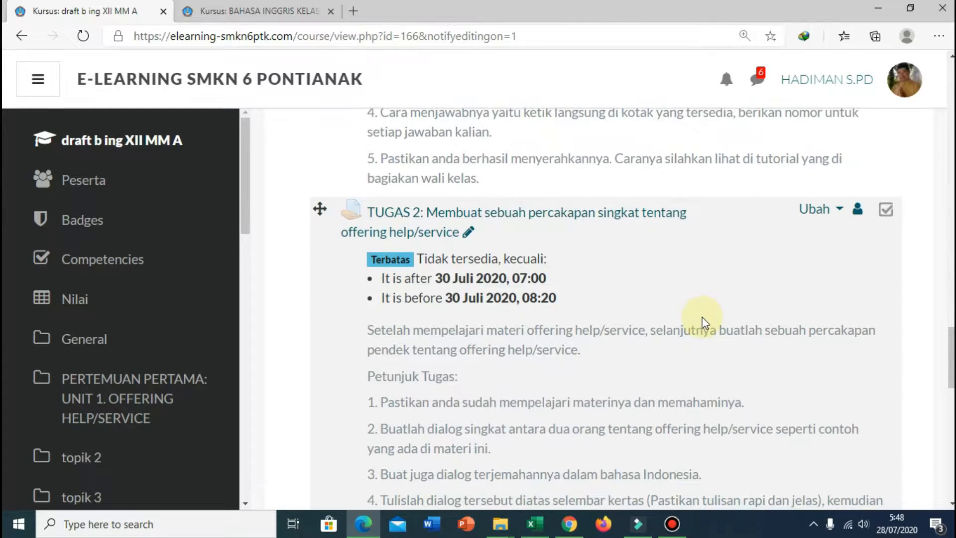
scroll(701, 322, "up", 3)
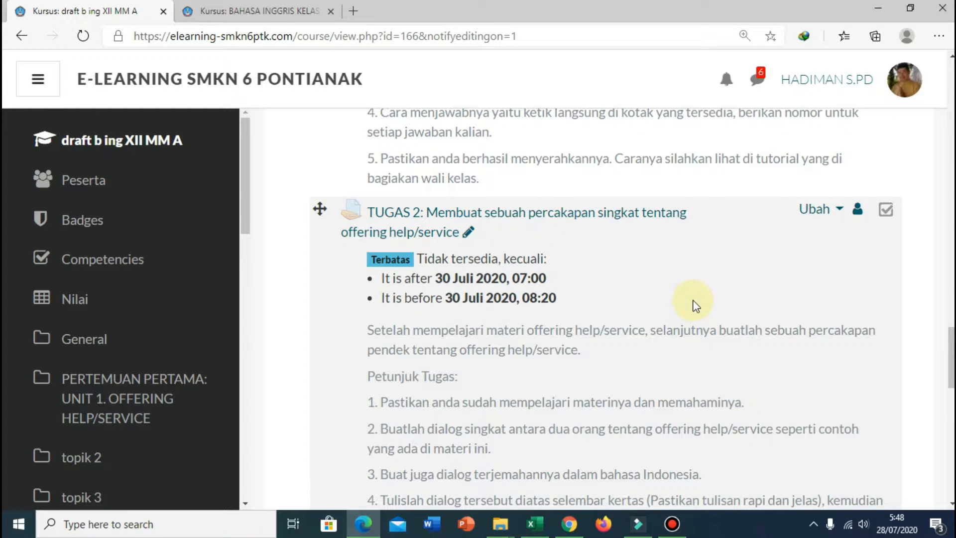
scroll(699, 308, "up", 7)
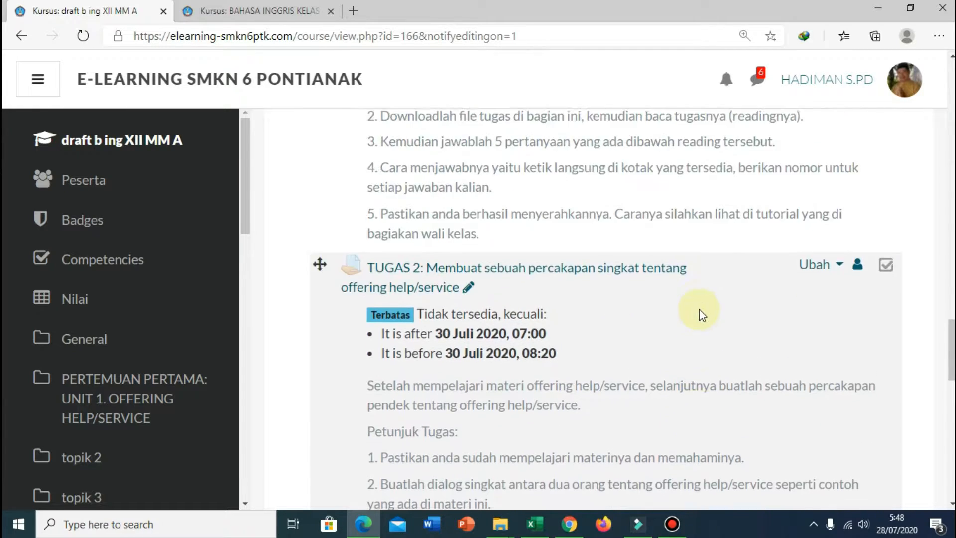
scroll(699, 313, "up", 5)
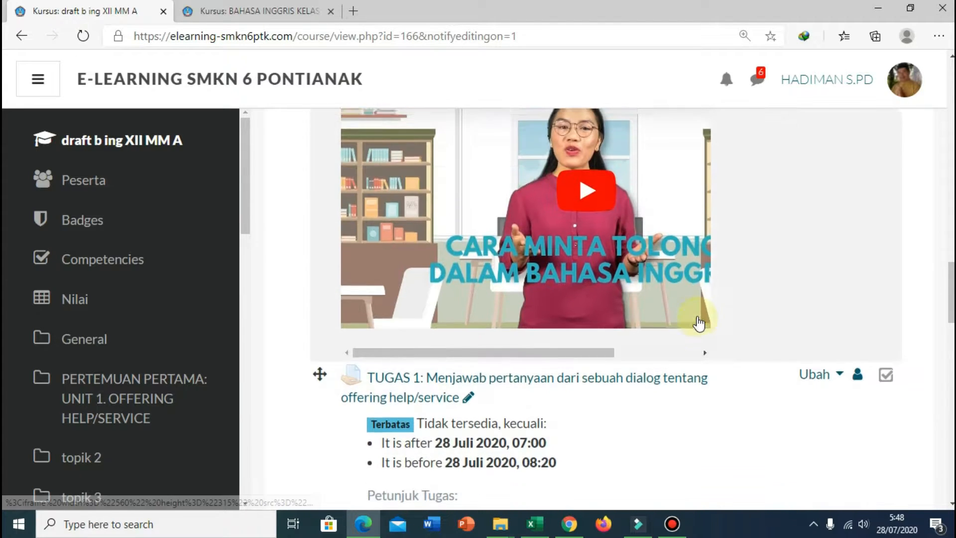
scroll(696, 323, "up", 7)
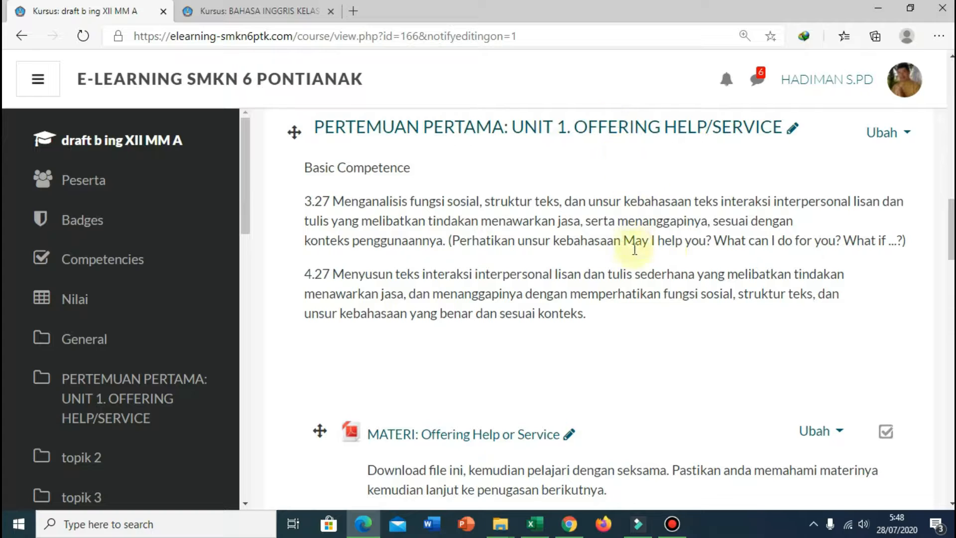
scroll(640, 282, "down", 4)
scroll(641, 283, "down", 10)
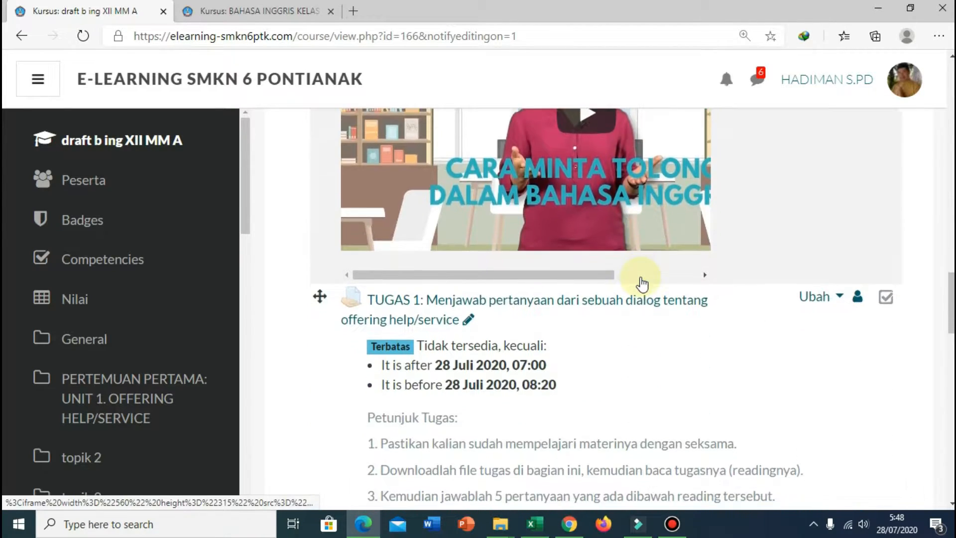
scroll(643, 275, "down", 3)
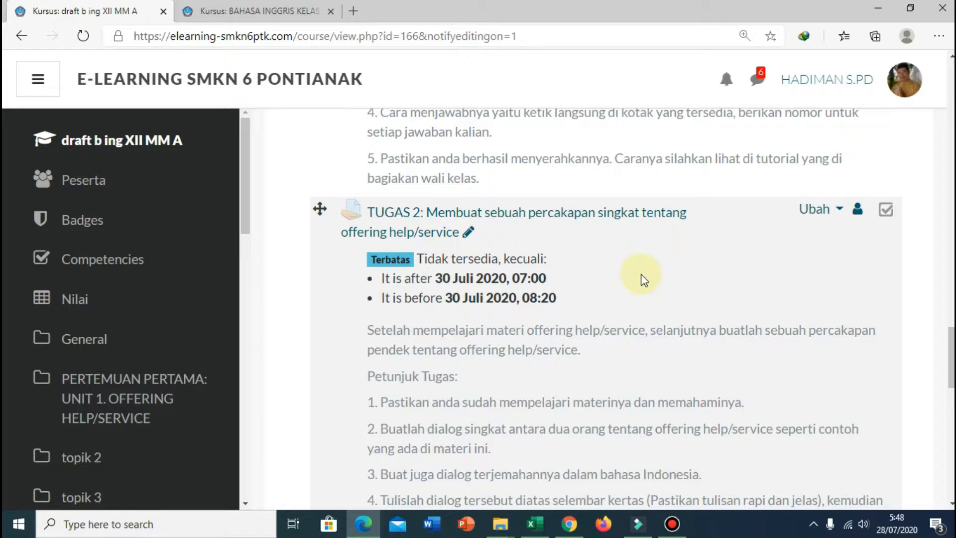
scroll(642, 277, "down", 5)
scroll(641, 276, "down", 3)
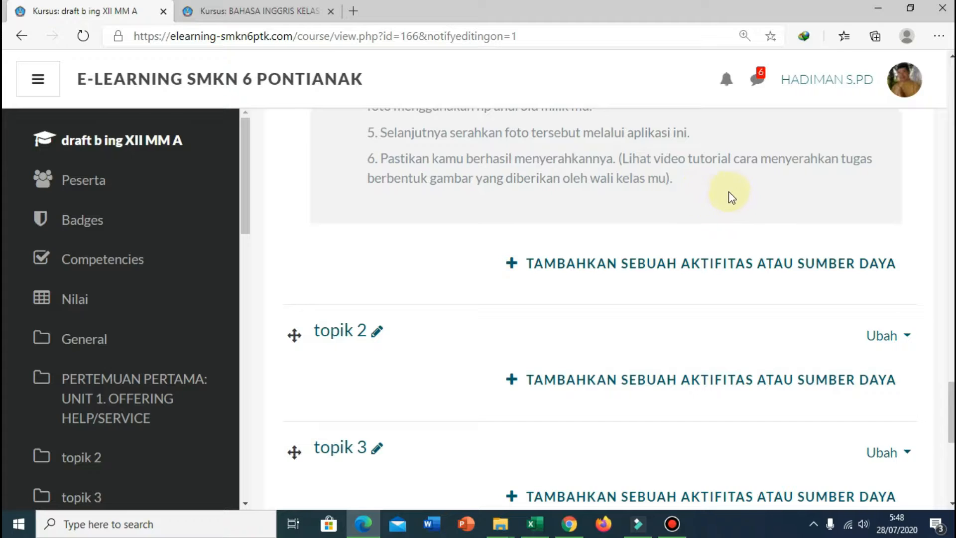
scroll(729, 192, "up", 5)
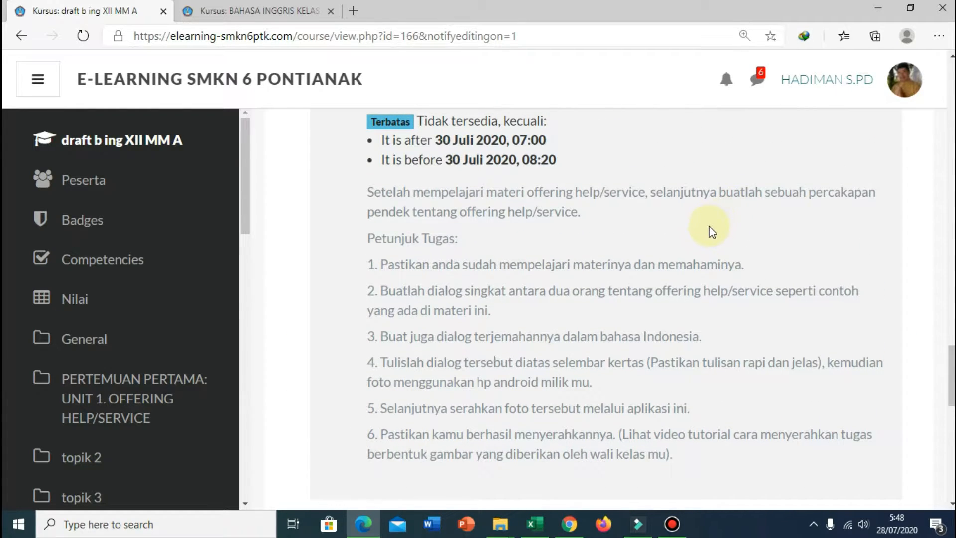
scroll(709, 226, "up", 1)
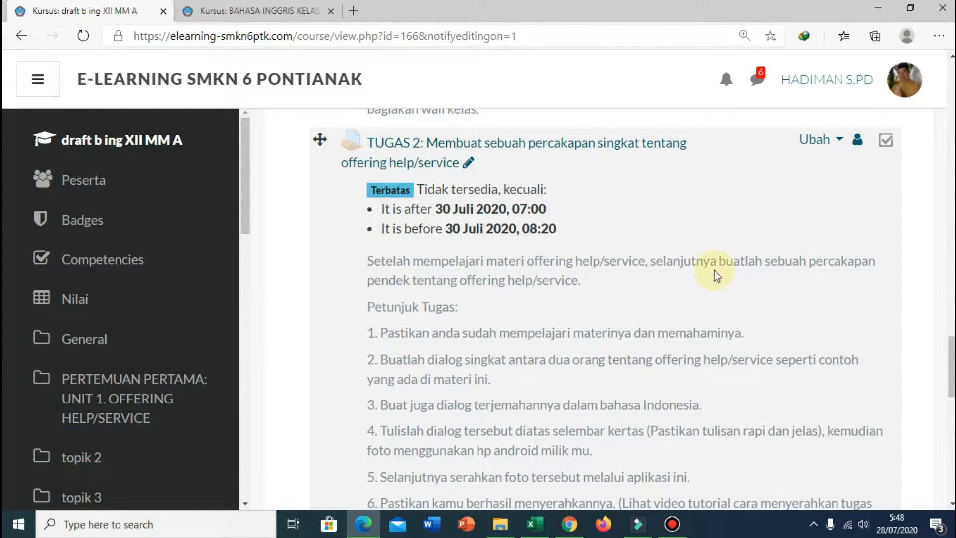
- Add a new Assignment activity to the section "PERTEMUAN PERTAMA: UNIT 1. OFFERING HELP/SERVICE"
scroll(715, 279, "down", 5)
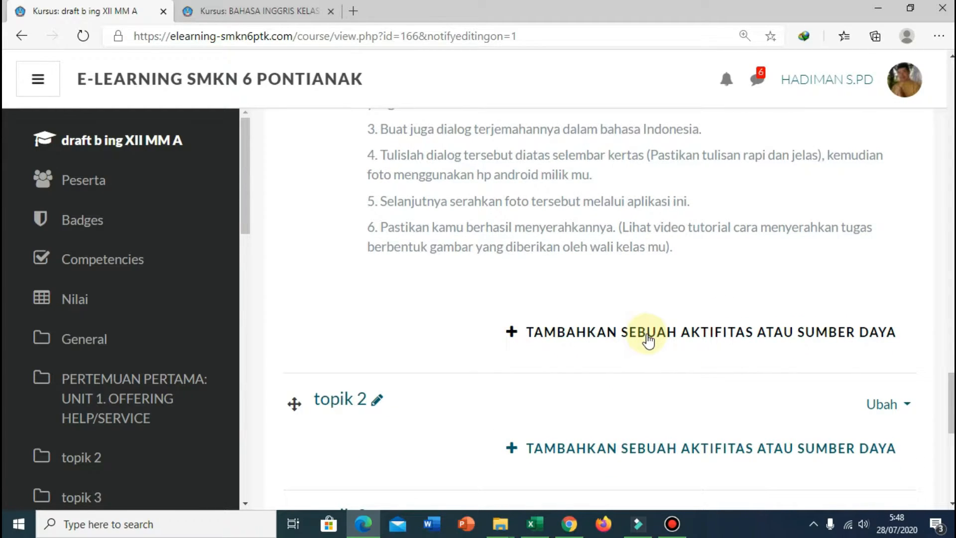
left_click(648, 334)
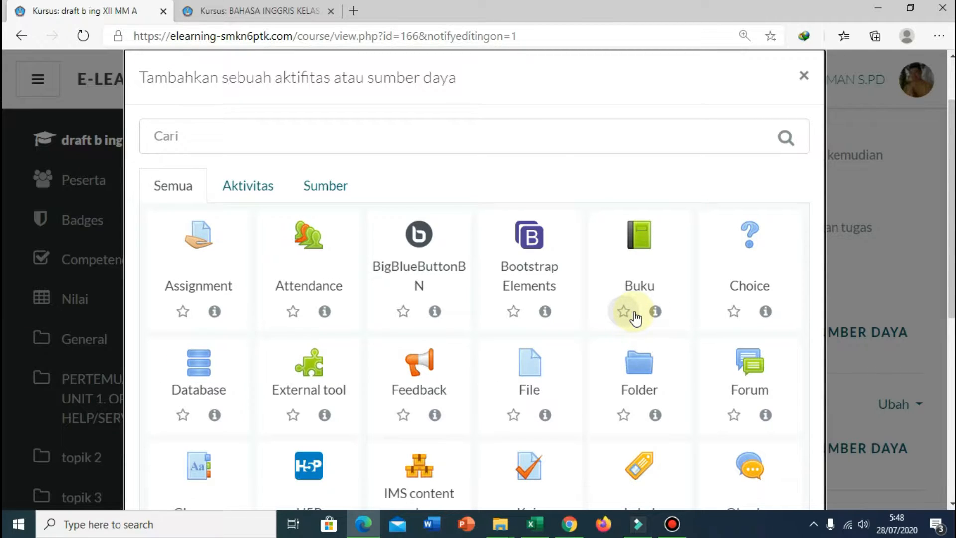
left_click(194, 255)
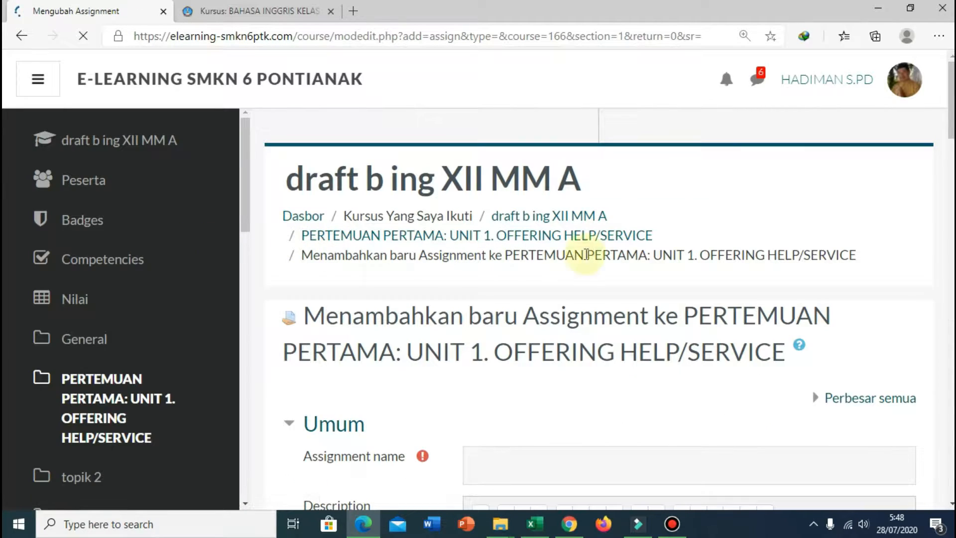
- Name the new assignment "Tugas: Meembuat Percakapan Singkat tentang Offering Help / Service"
scroll(619, 257, "down", 3)
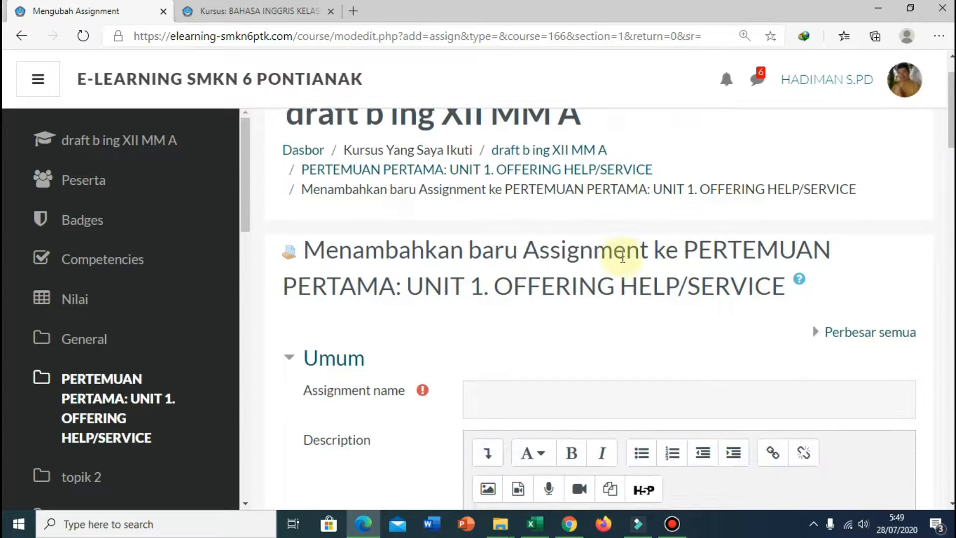
scroll(620, 263, "down", 1)
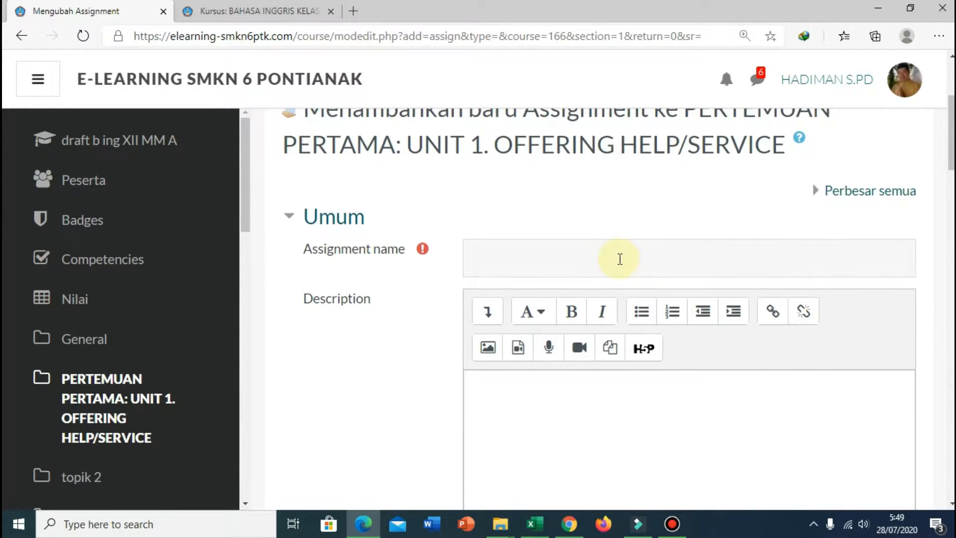
left_click(487, 257)
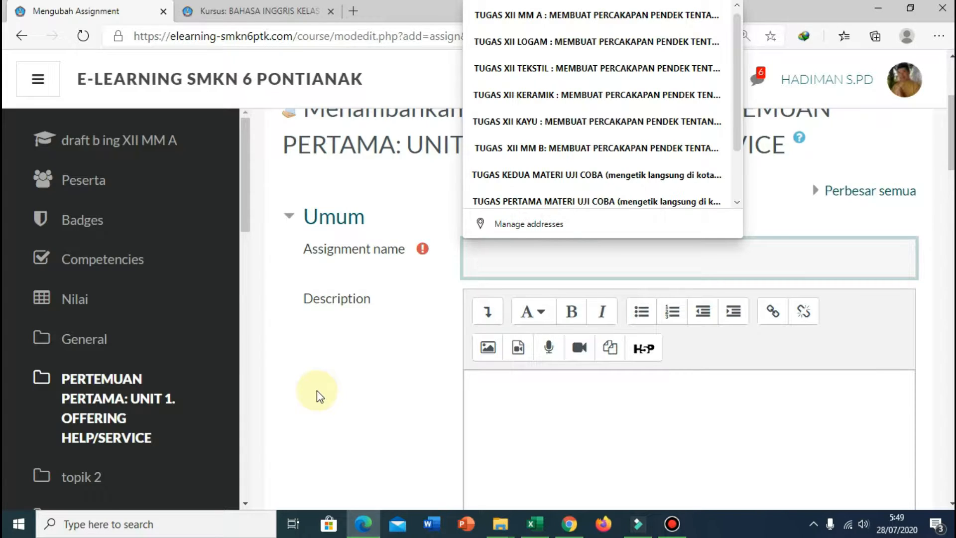
type("Tugas: Meembu")
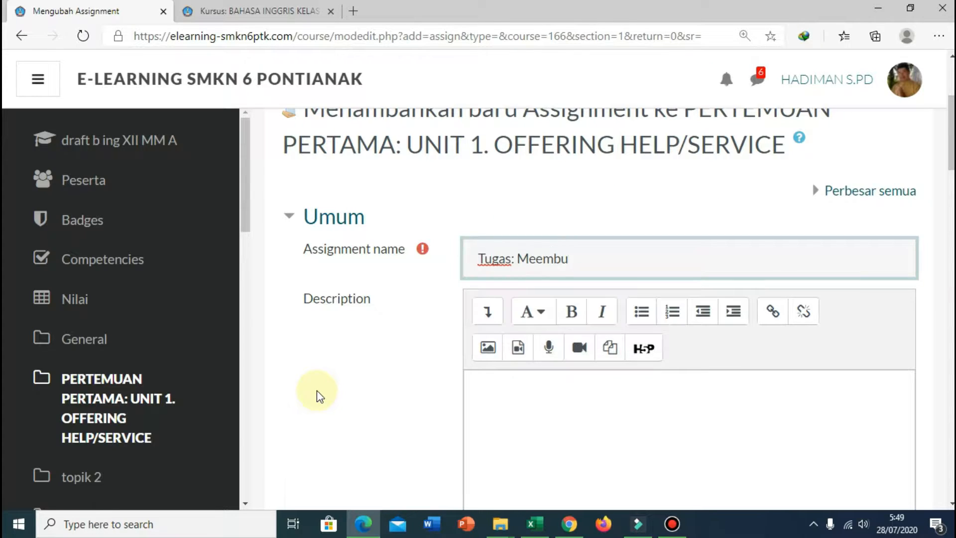
key("BackSpace")
key("BackSpace")
key("BackSpace")
type("mbuat Percaka")
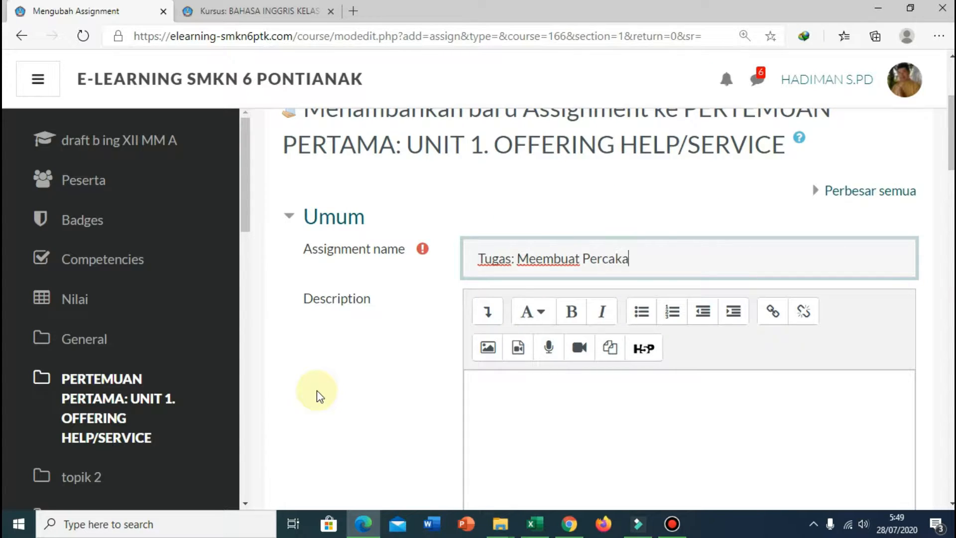
type("pan Singkat ")
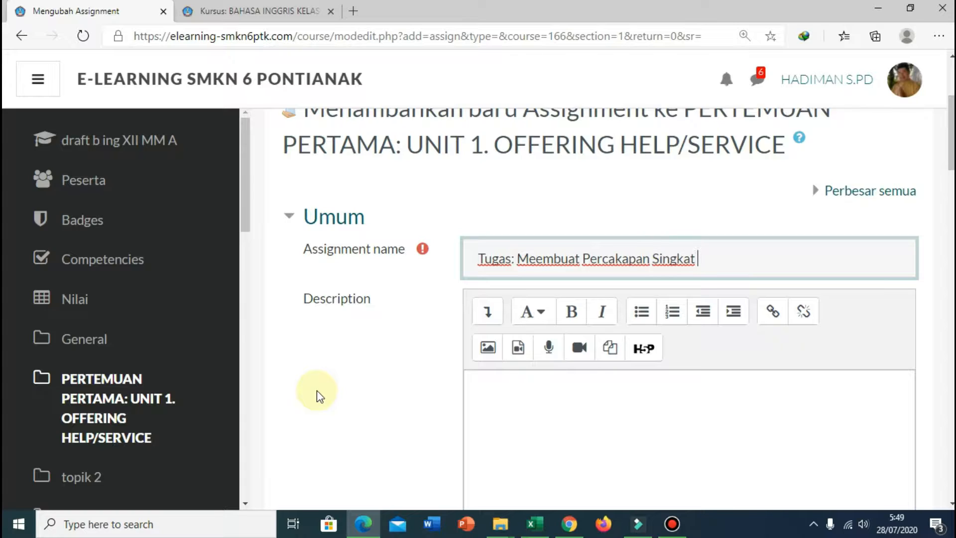
type("tentang Offering")
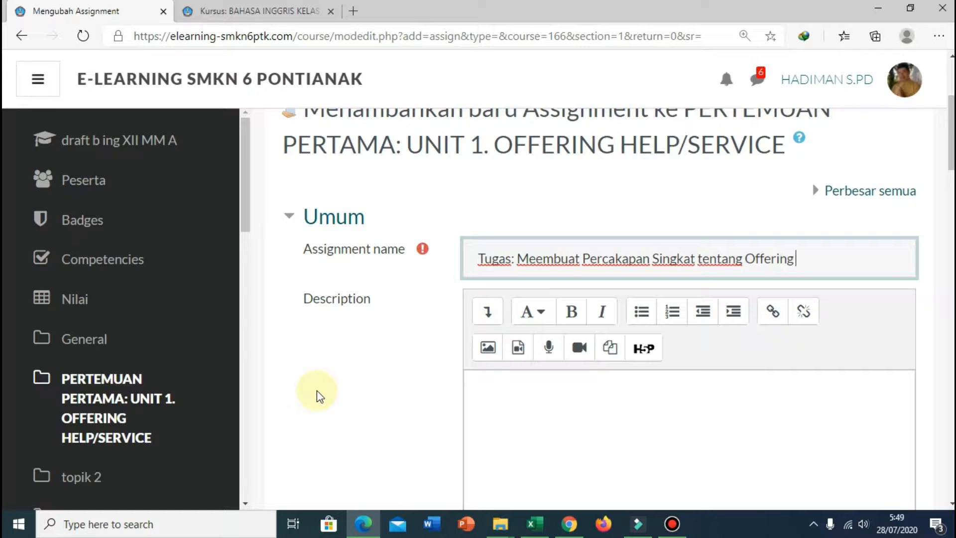
type(" Help / Service")
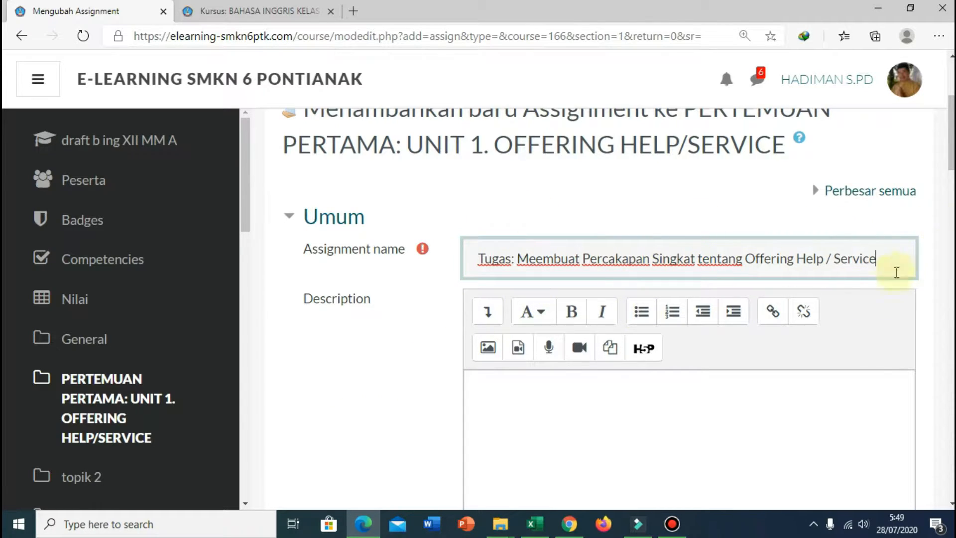
- Fill the description with six Petunjuk Tugas points for a typed offering help/service dialogue submitted as a Word file, and read it through
left_click(486, 387)
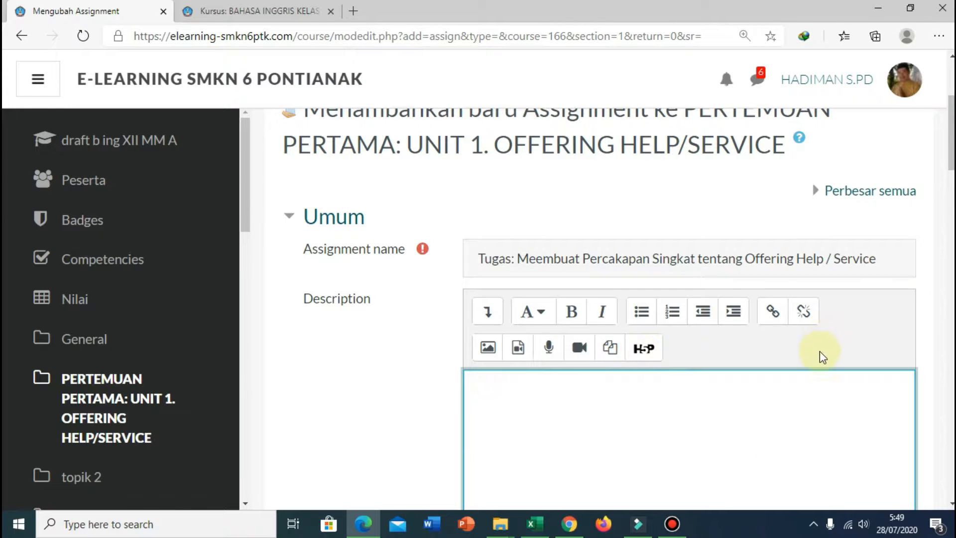
scroll(819, 351, "down", 3)
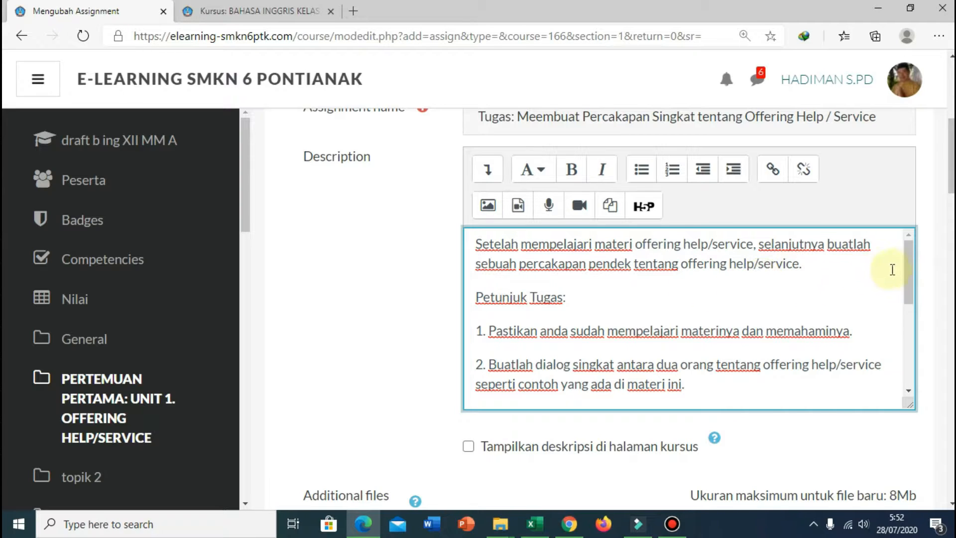
left_click_drag(910, 267, 911, 288)
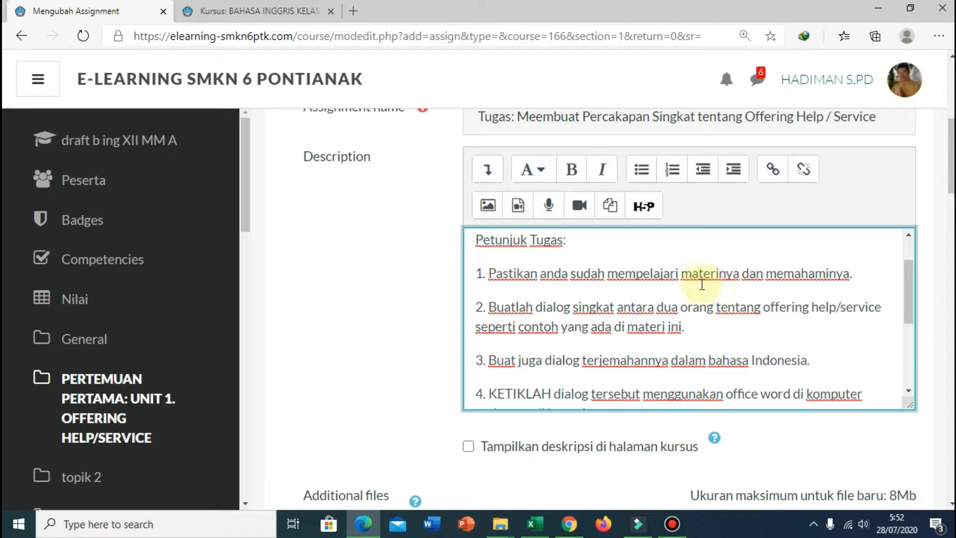
left_click_drag(910, 289, 907, 304)
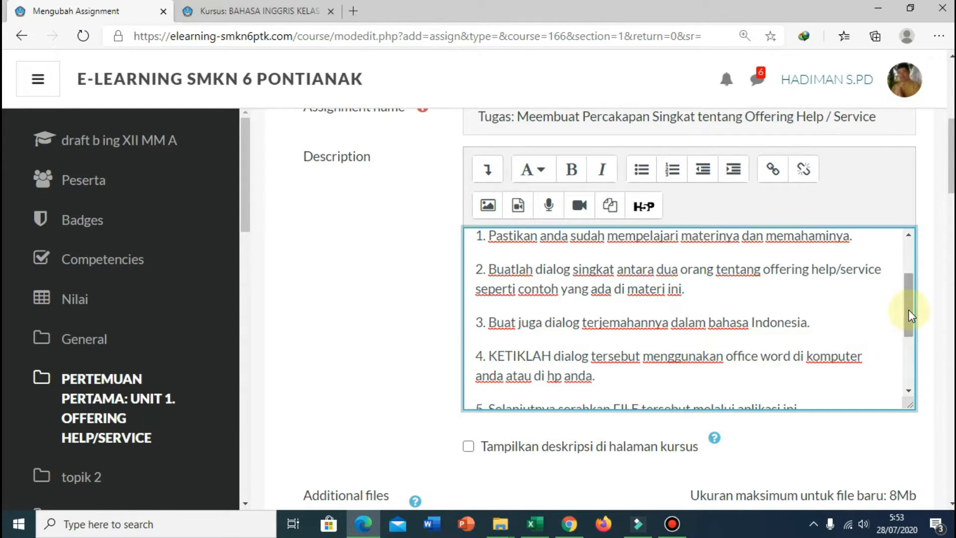
left_click_drag(911, 315, 901, 337)
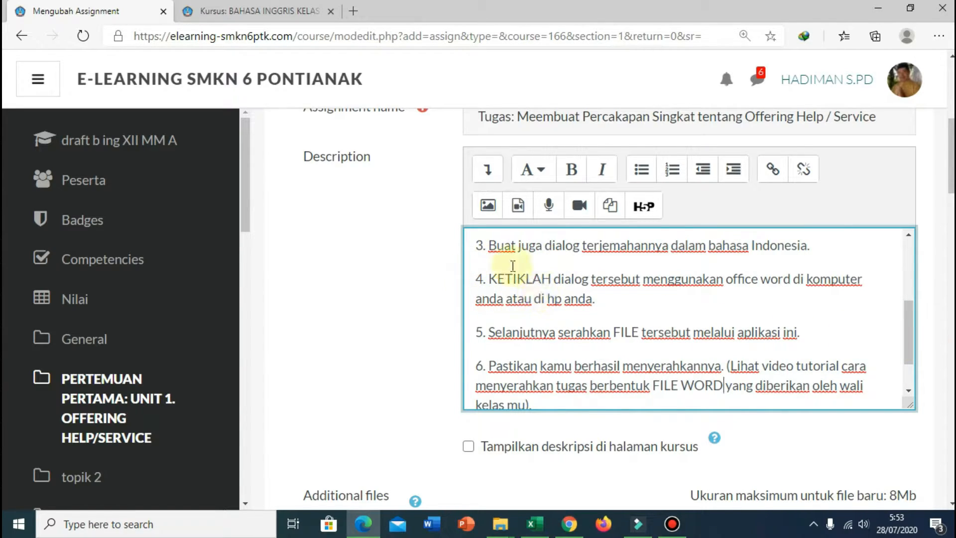
- Reread the assignment description and enable "Tampilkan deskripsi di halaman kursus" to show it on the course page
left_click(547, 302)
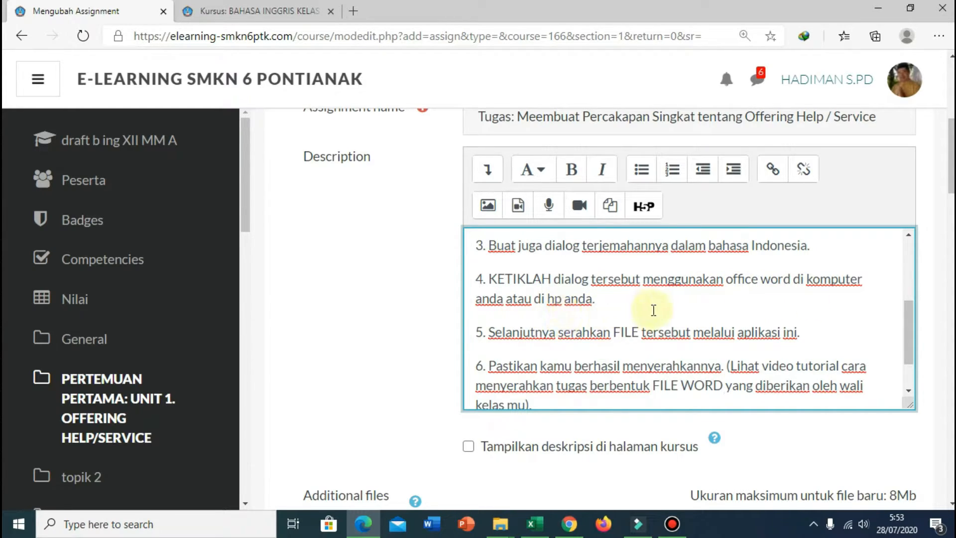
scroll(912, 332, "down", 1)
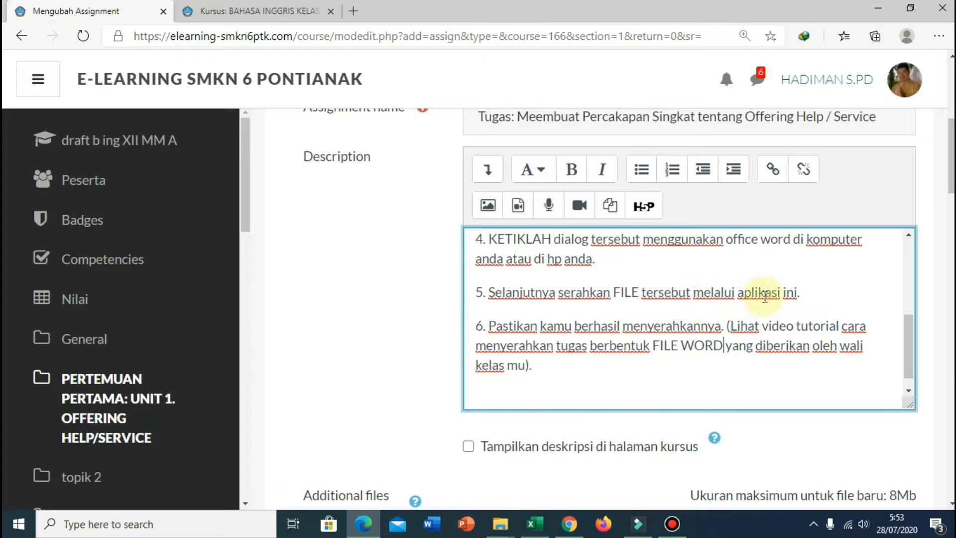
left_click_drag(911, 334, 911, 346)
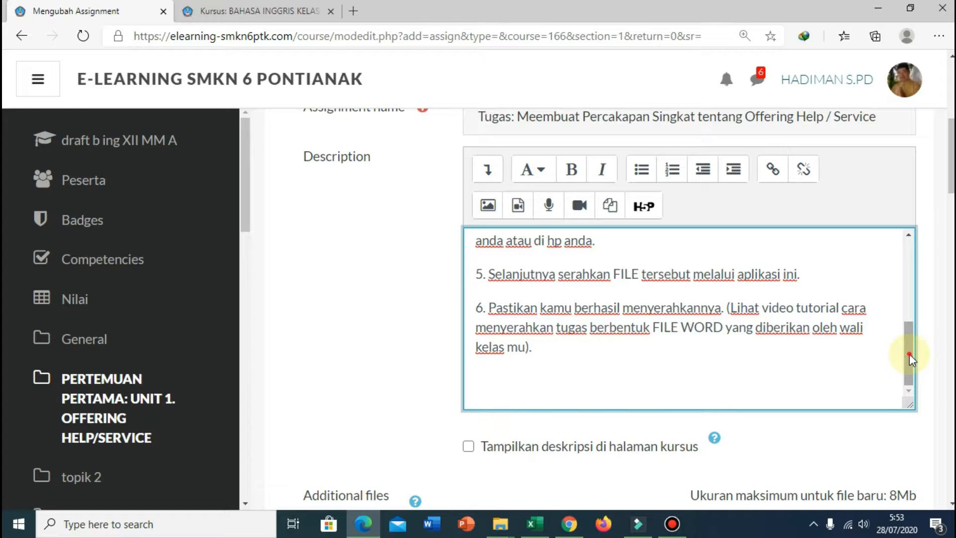
left_click_drag(910, 354, 912, 265)
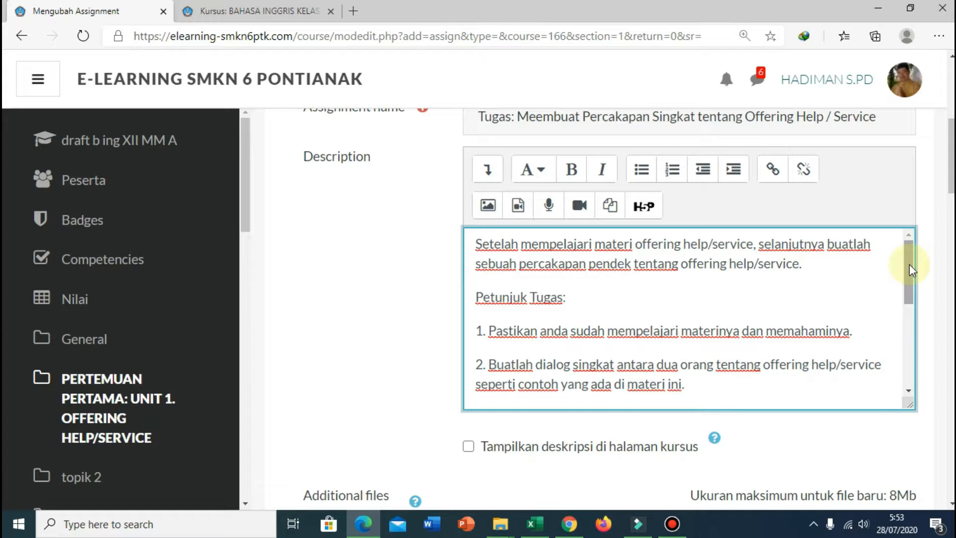
left_click_drag(910, 263, 909, 349)
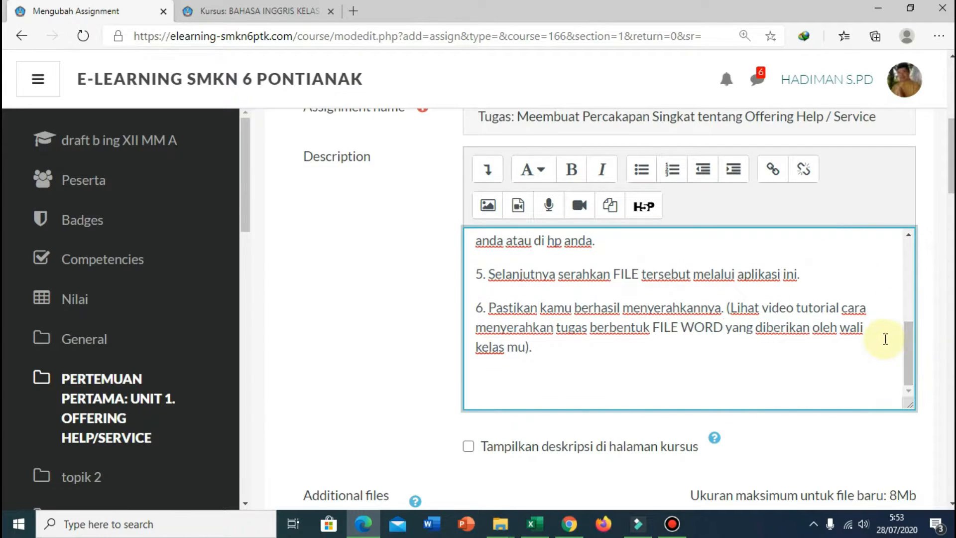
scroll(951, 172, "down", 3)
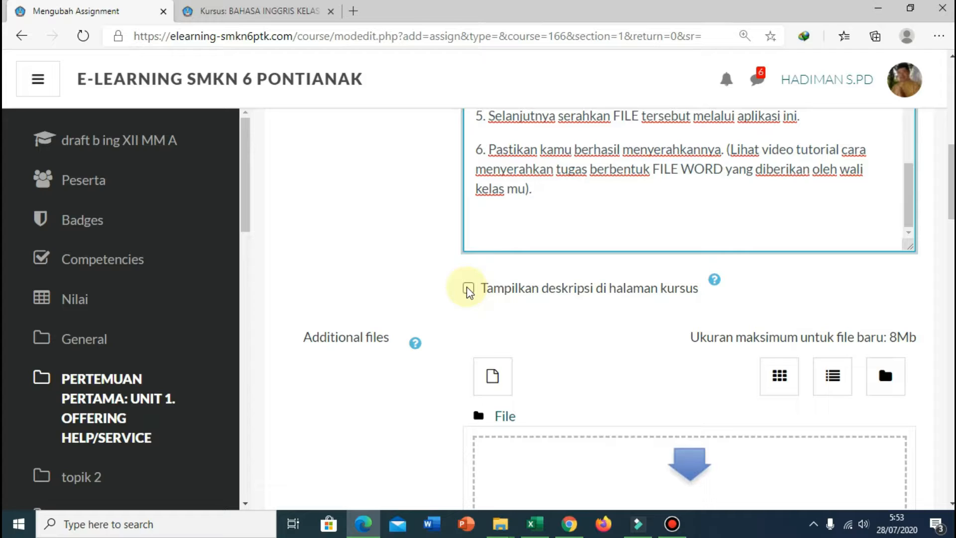
left_click(468, 289)
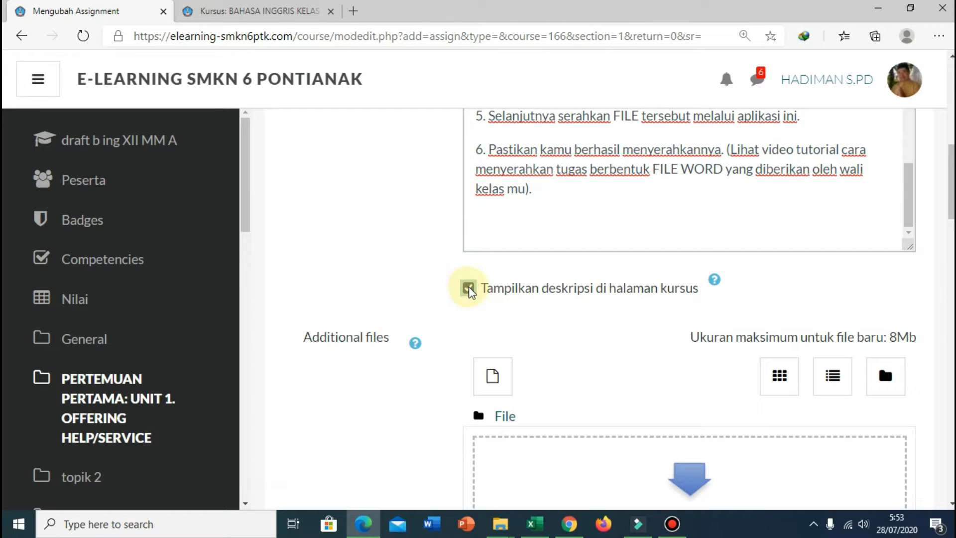
- Set the submission opening date "Izinkan kiriman dari" to 4 Agustus 2020 at 07:00
scroll(578, 321, "down", 3)
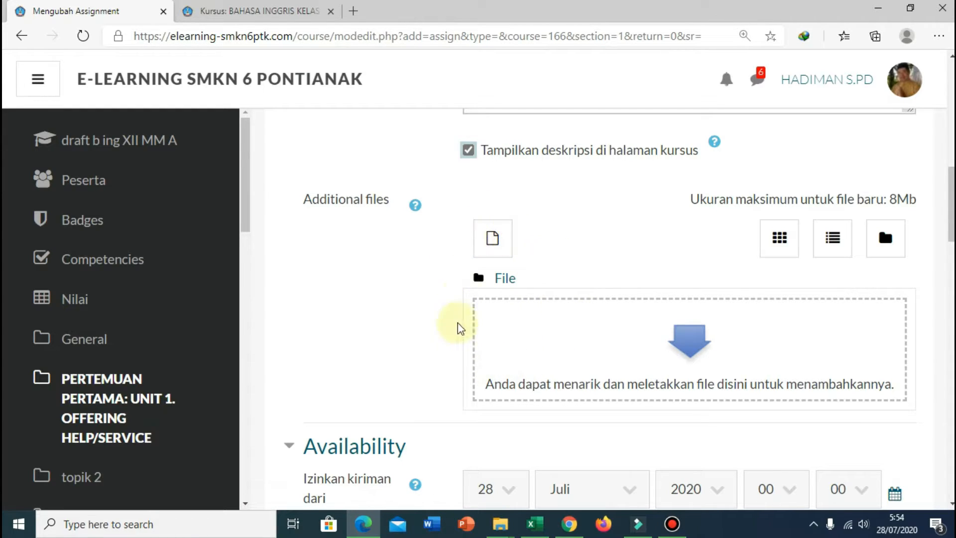
scroll(586, 269, "down", 5)
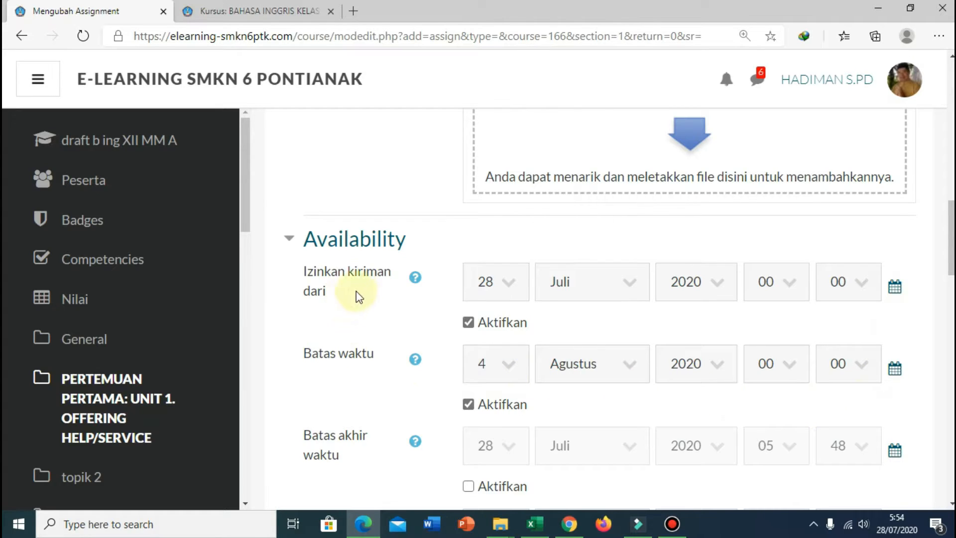
left_click(512, 290)
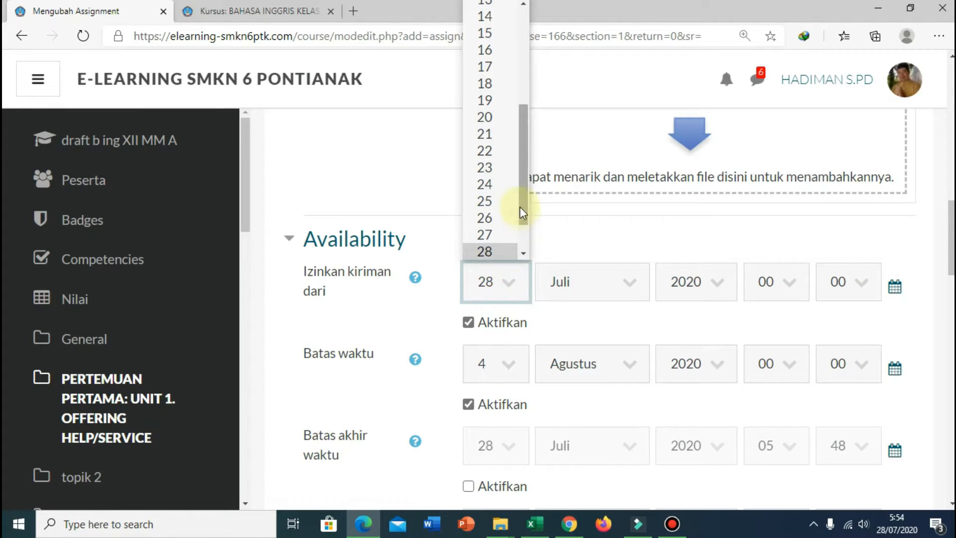
left_click_drag(521, 208, 522, 106)
left_click(488, 54)
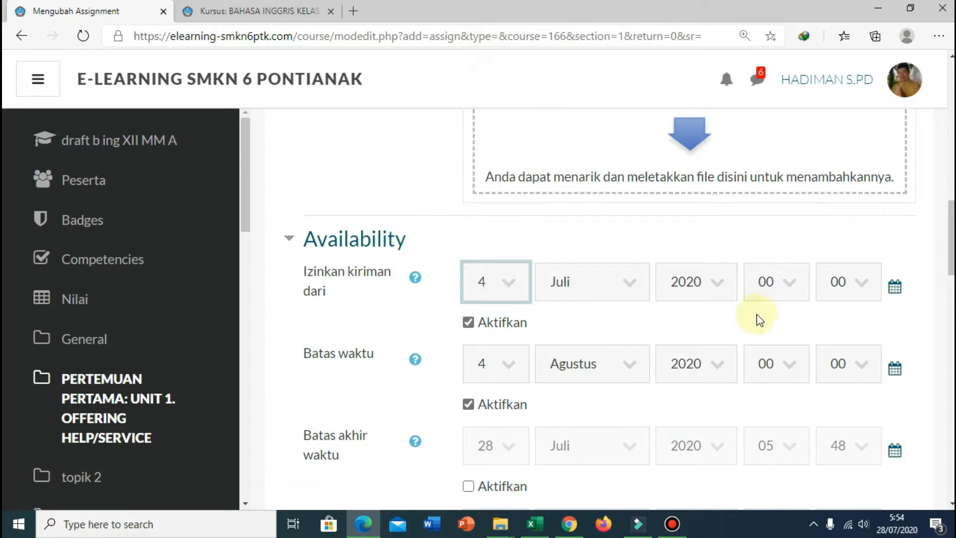
left_click(629, 287)
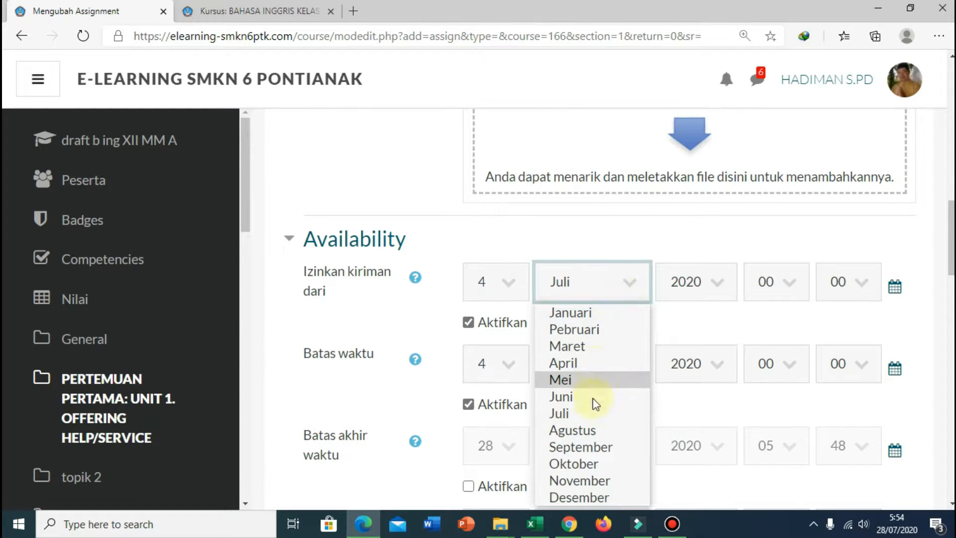
left_click(597, 430)
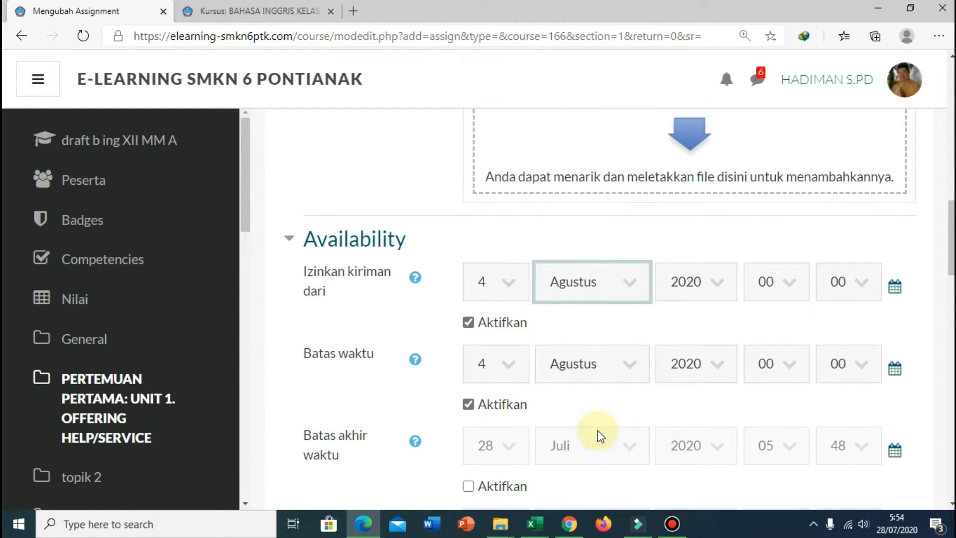
left_click(790, 287)
left_click(782, 123)
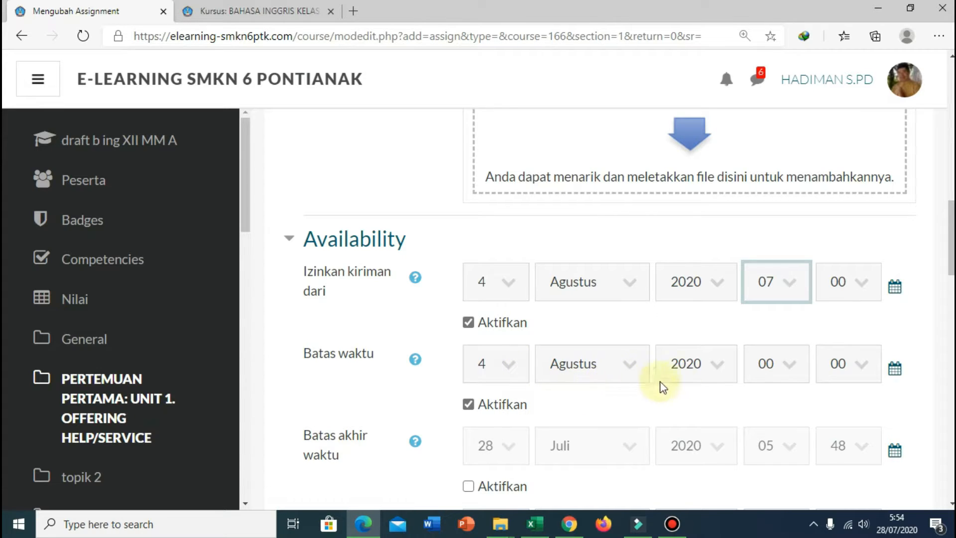
- Set the time of the due date "Batas waktu" to 08:20
left_click(792, 367)
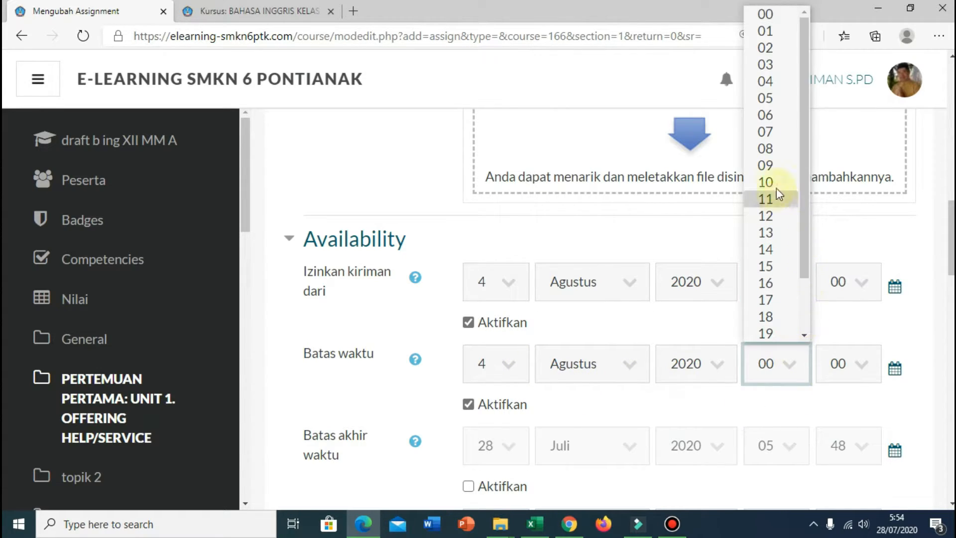
left_click(778, 155)
left_click(865, 366)
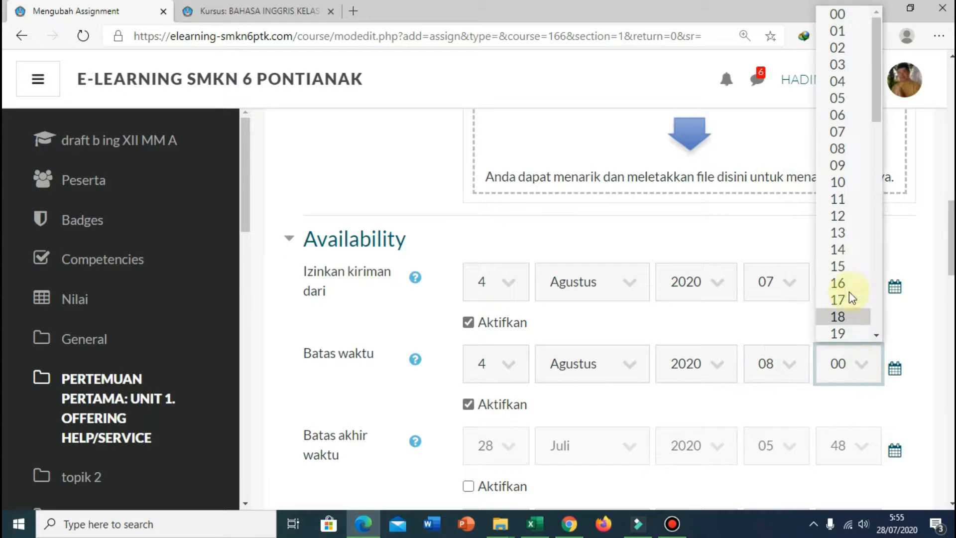
left_click_drag(877, 117, 877, 142)
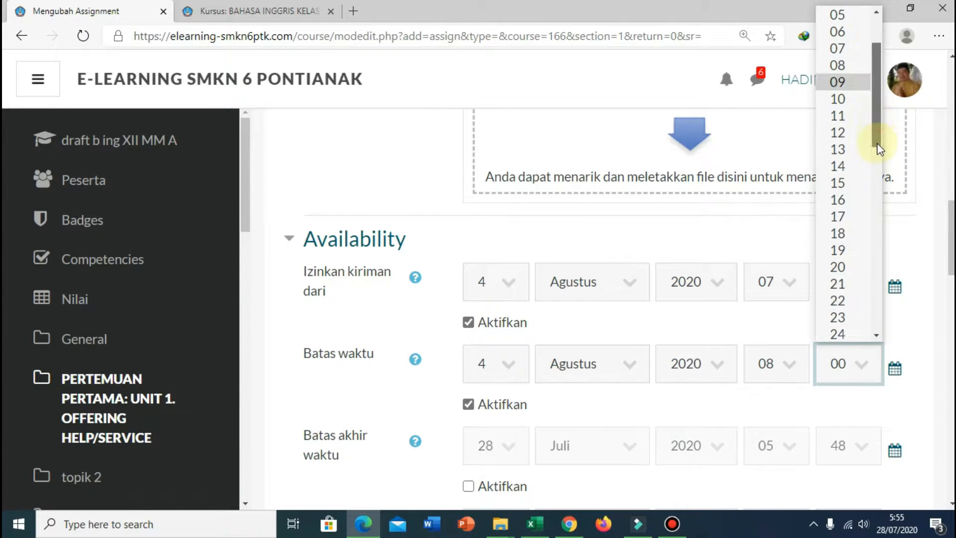
left_click(862, 260)
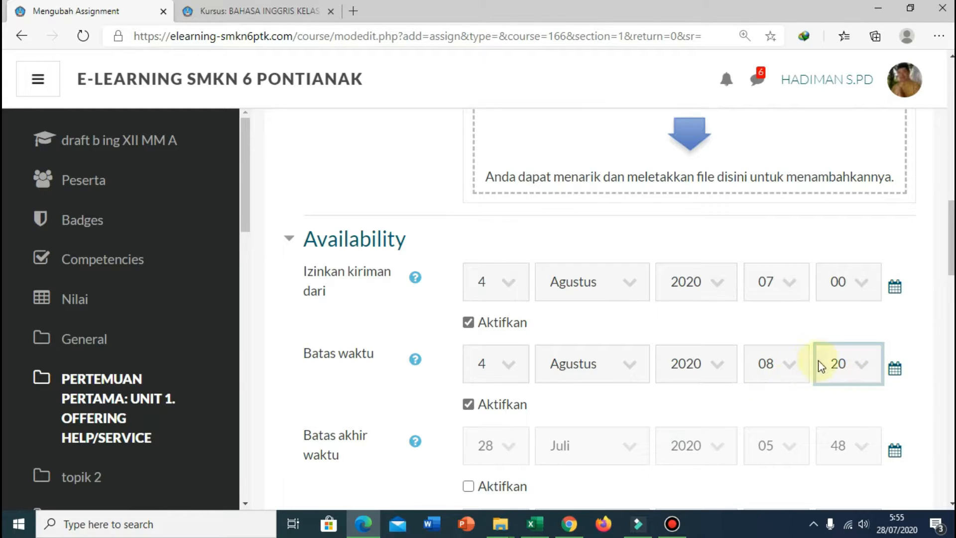
- Disable the "Remind me to grade by" date in the assignment's availability settings
left_click_drag(951, 264, 952, 289)
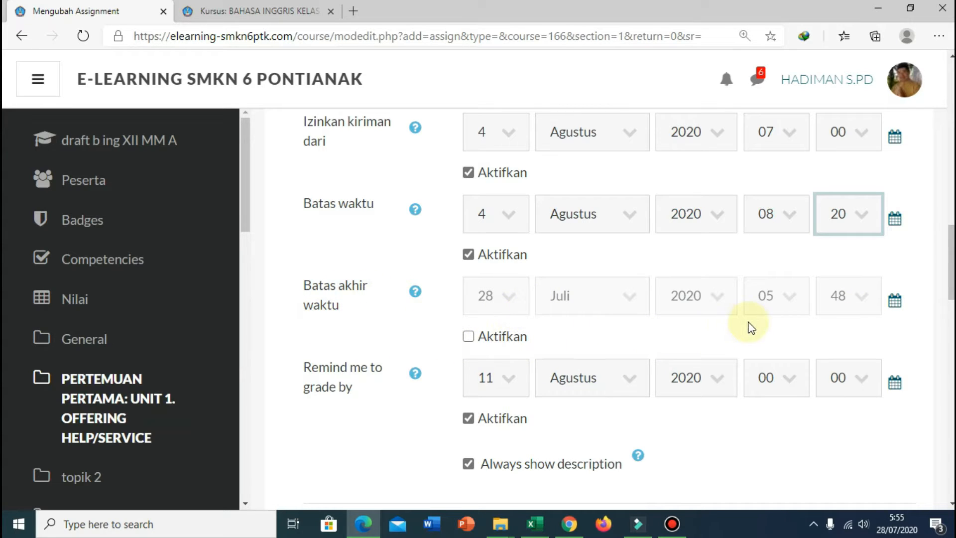
scroll(730, 324, "down", 1)
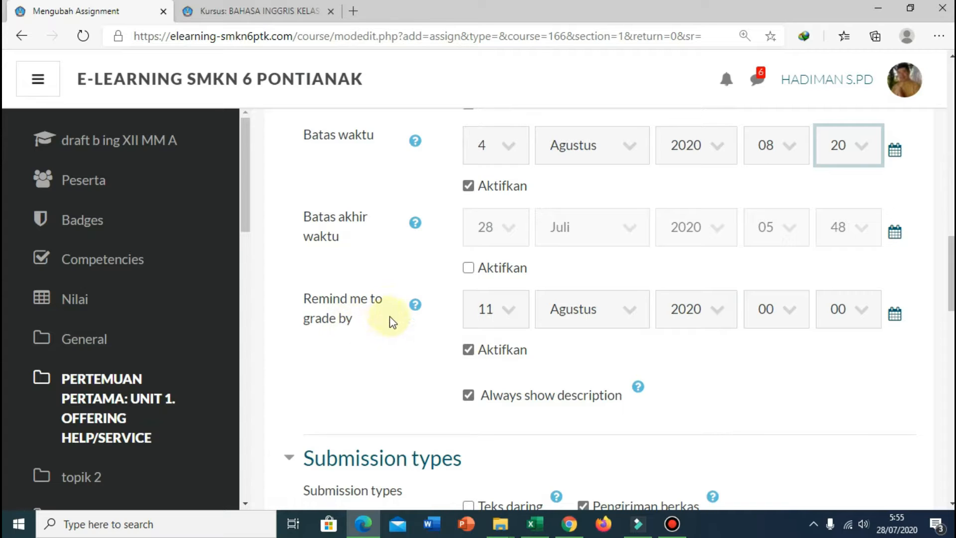
left_click(471, 353)
- Set the maximum number of submitted files "Jumlah maksimum berkas yang dikirim" to 1
scroll(789, 361, "down", 1)
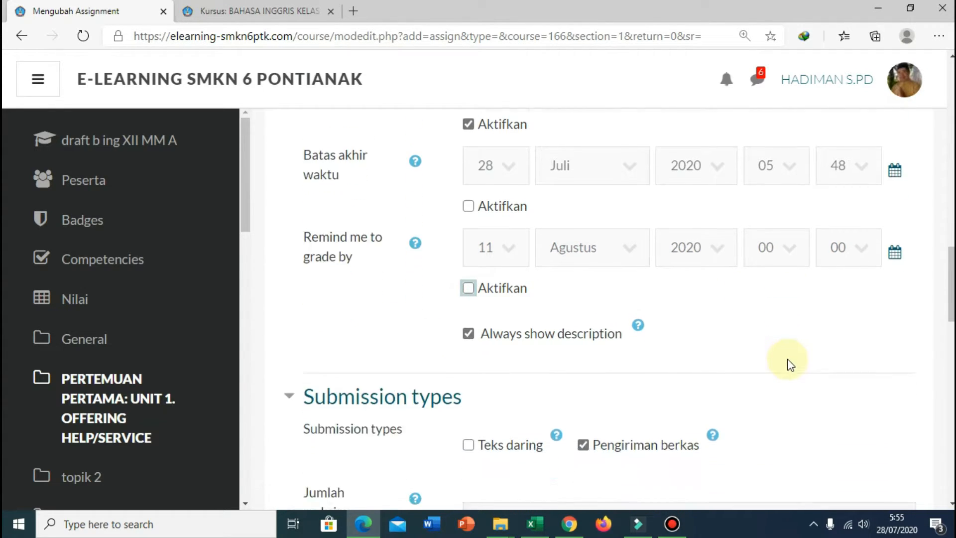
scroll(791, 365, "down", 1)
scroll(791, 365, "down", 1)
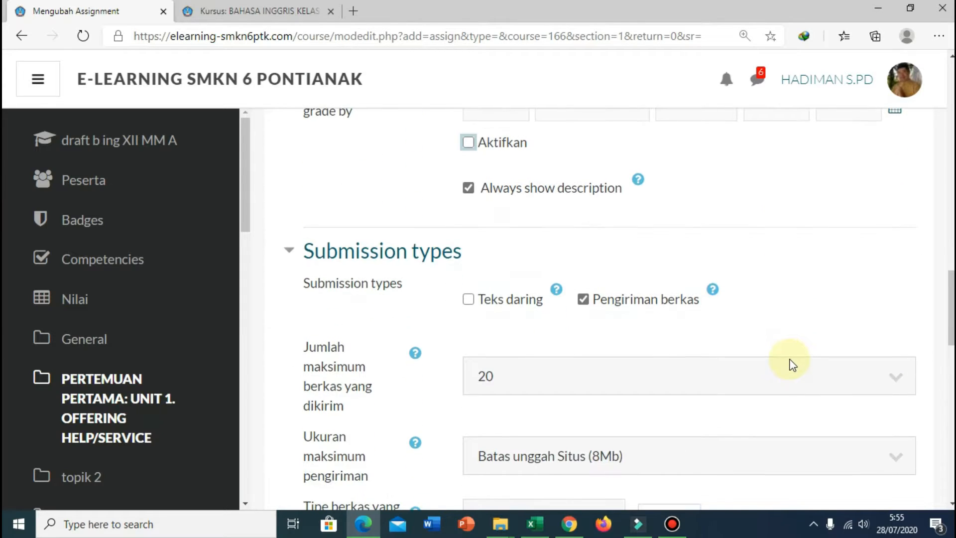
scroll(792, 365, "down", 1)
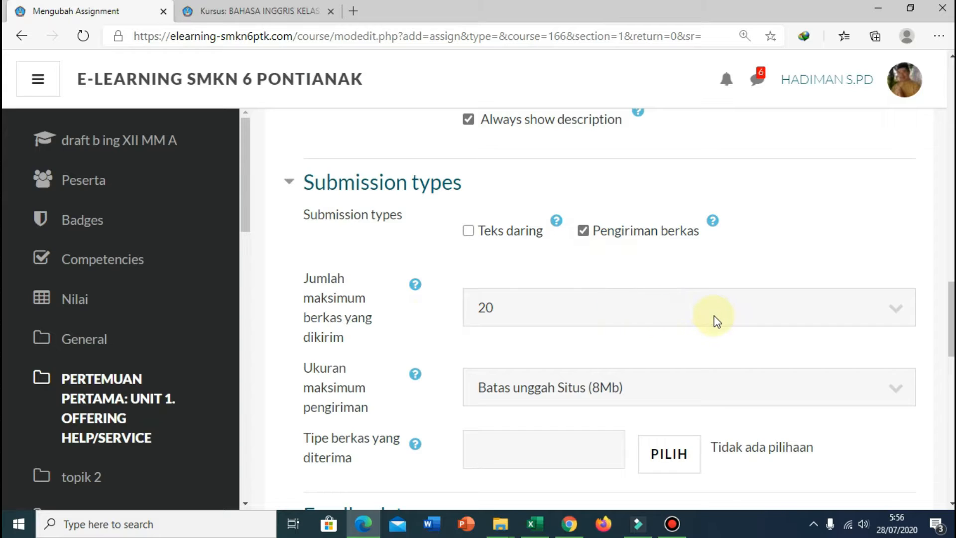
left_click(898, 312)
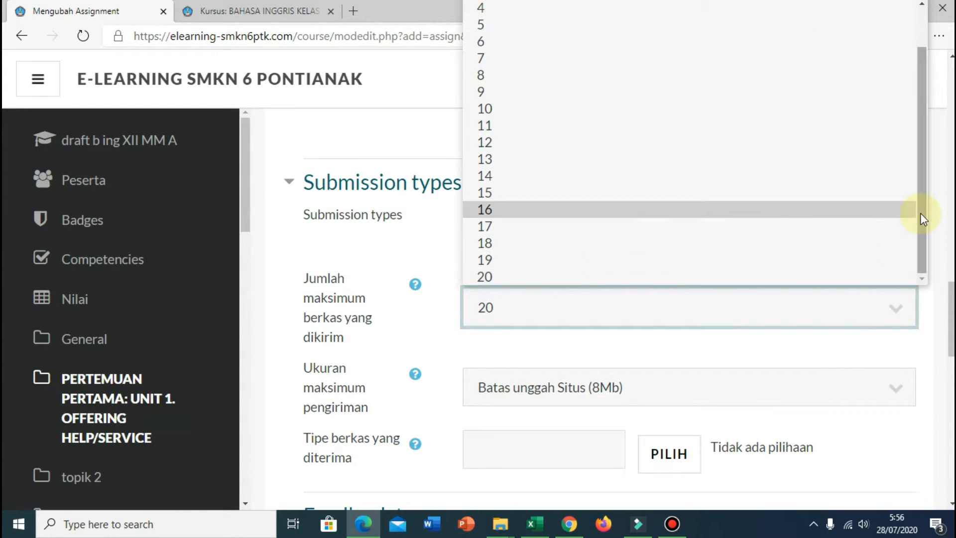
left_click_drag(919, 212, 910, 147)
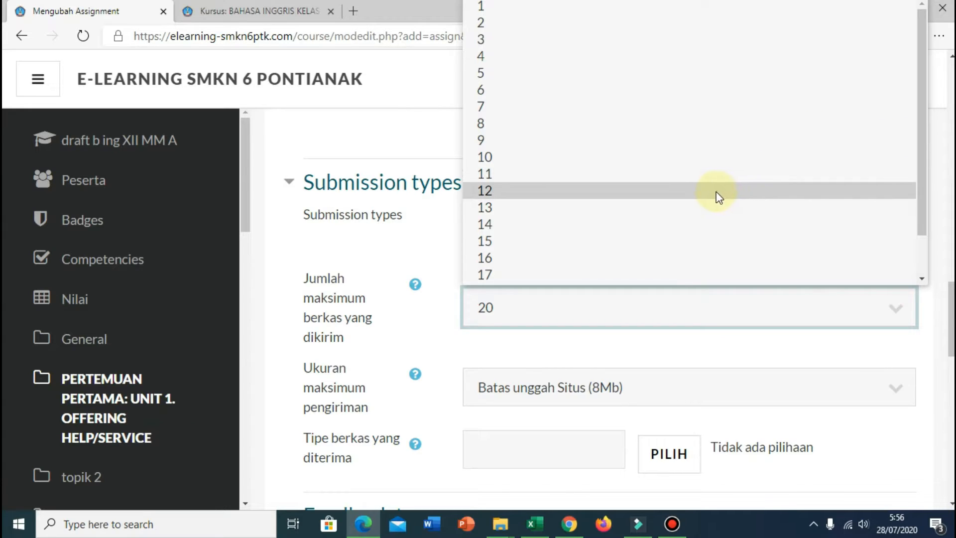
left_click(500, 6)
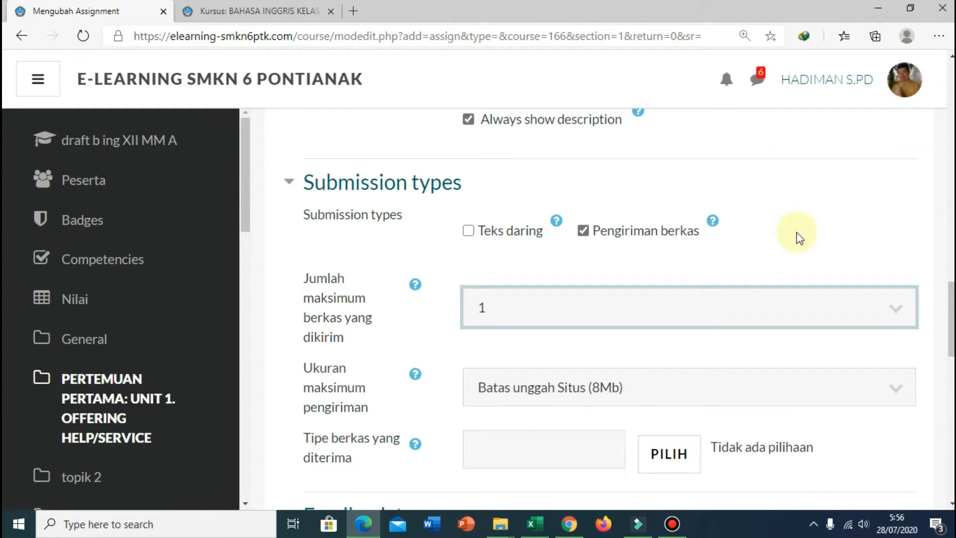
- Open the selection of accepted file types for submissions and include the "Document files" group
scroll(797, 238, "down", 3)
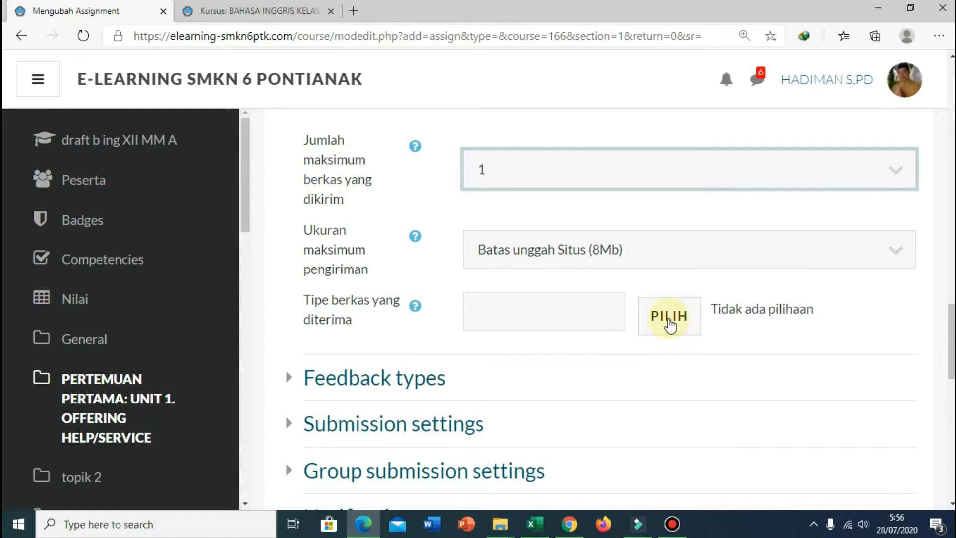
left_click(670, 324)
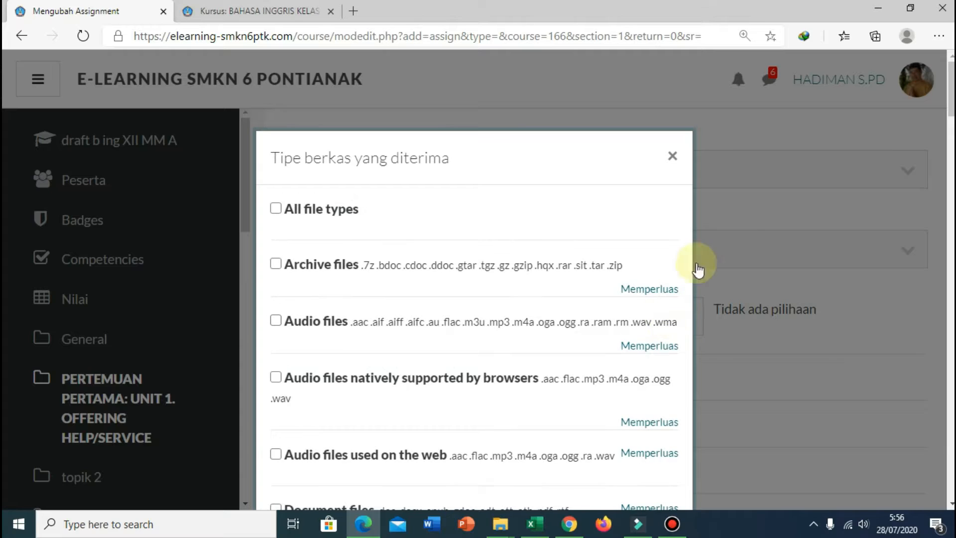
left_click_drag(952, 96, 952, 107)
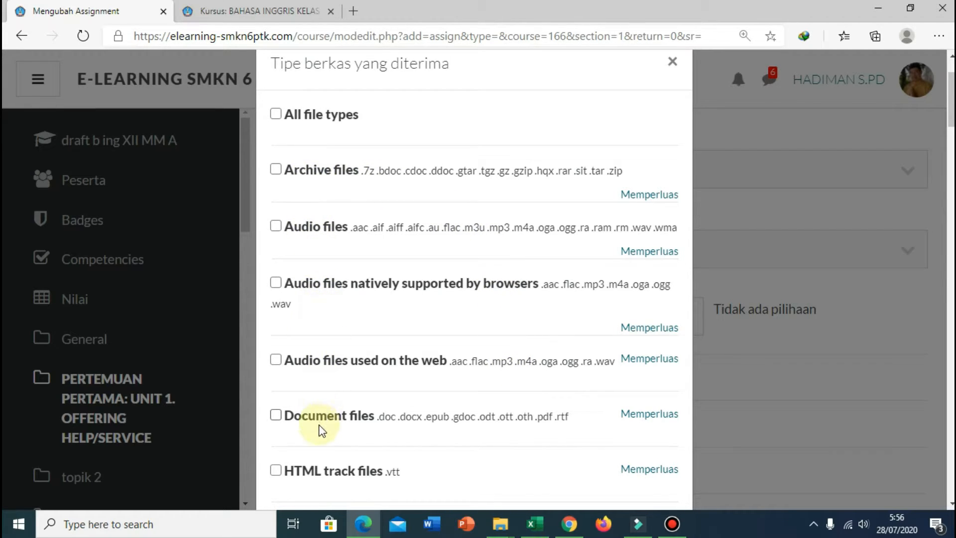
left_click(277, 417)
- Accept every format in the "Document files" group: .gdoc, .epub, .odt, .ott, .oth, .pdf, .rtf, .docx and .doc
scroll(536, 354, "down", 3)
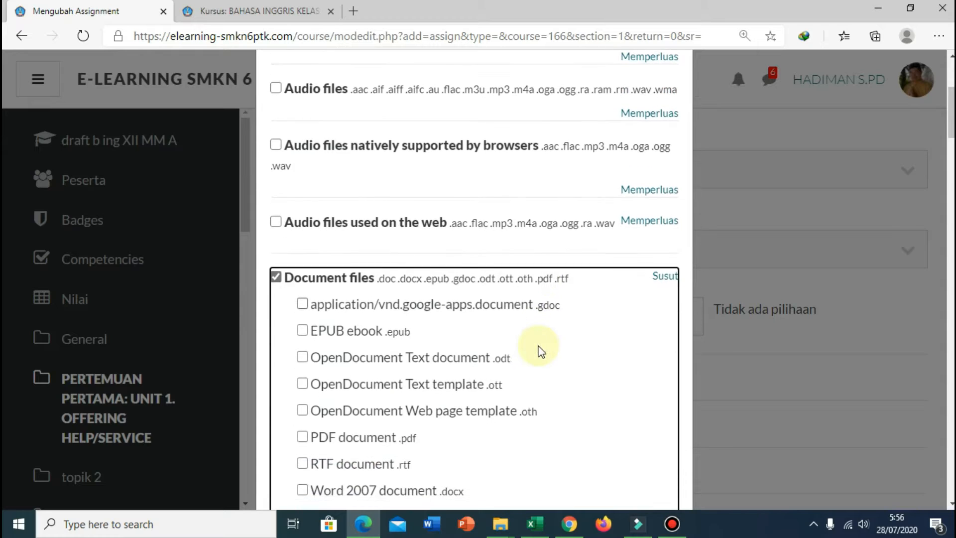
scroll(541, 351, "down", 2)
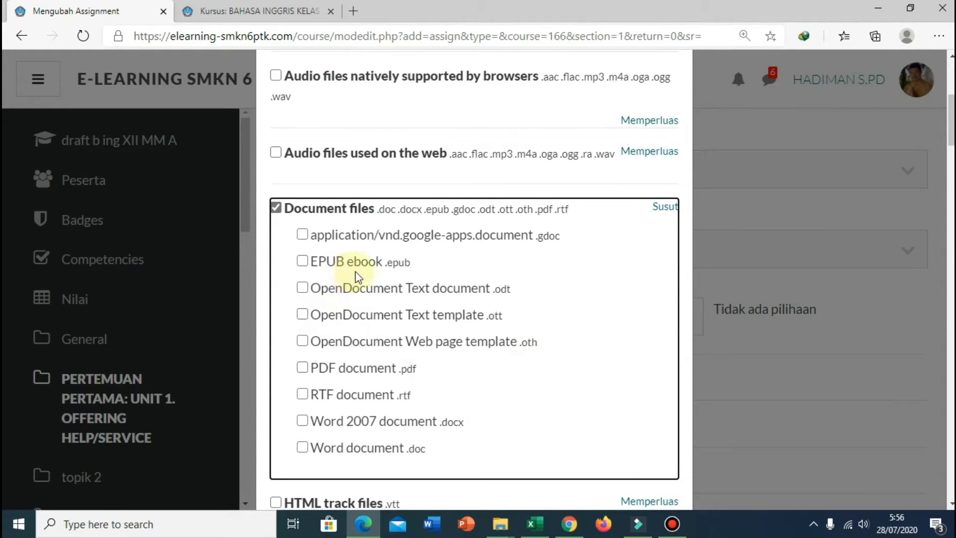
left_click(302, 236)
left_click(303, 261)
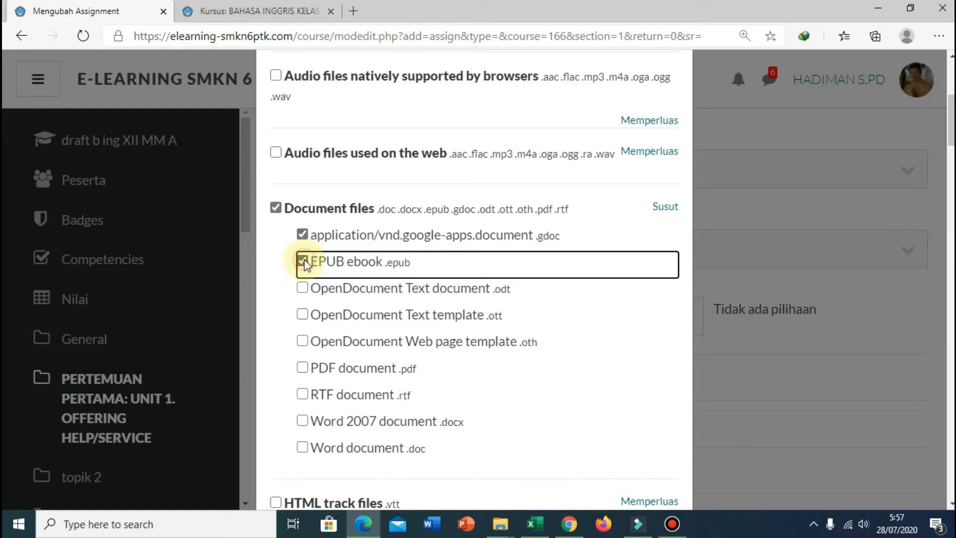
left_click(303, 289)
left_click(303, 316)
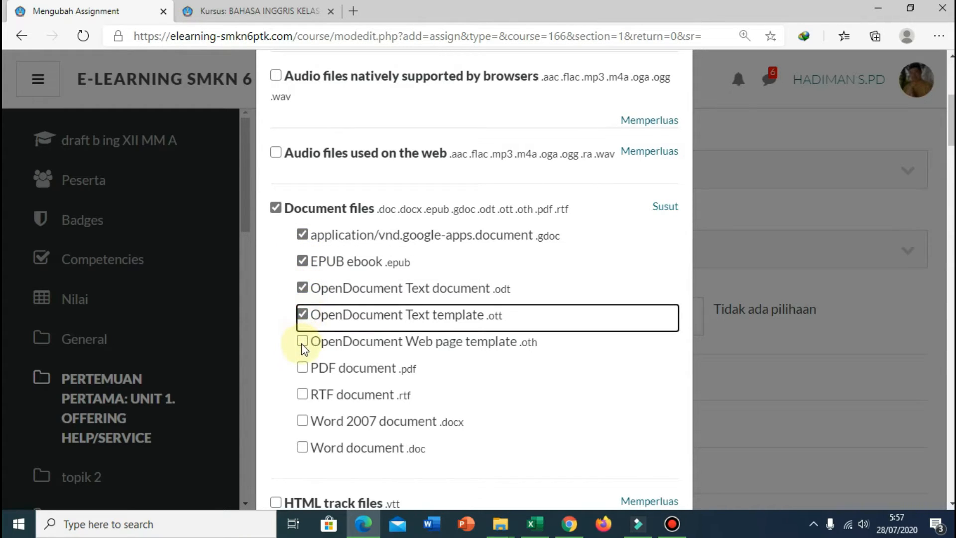
left_click(302, 342)
left_click(302, 369)
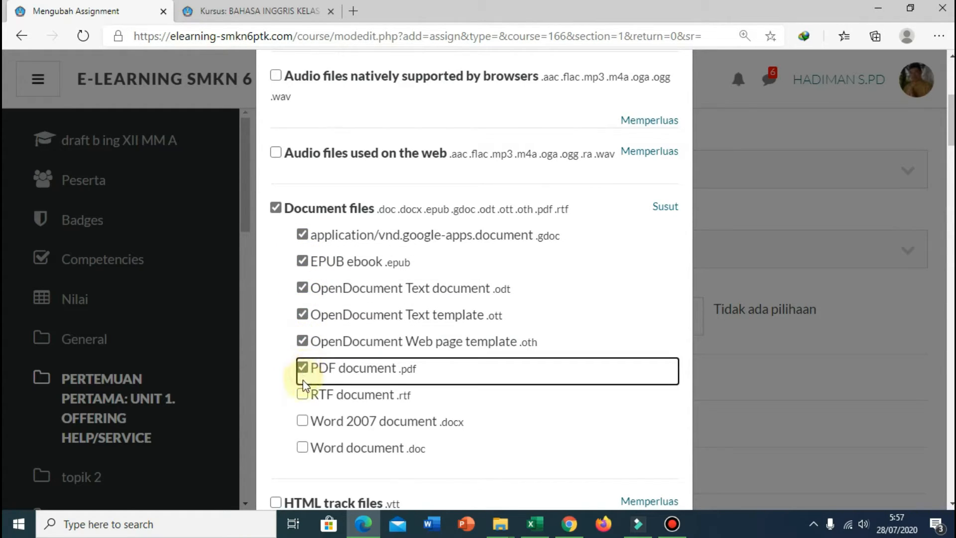
left_click(302, 395)
left_click(302, 422)
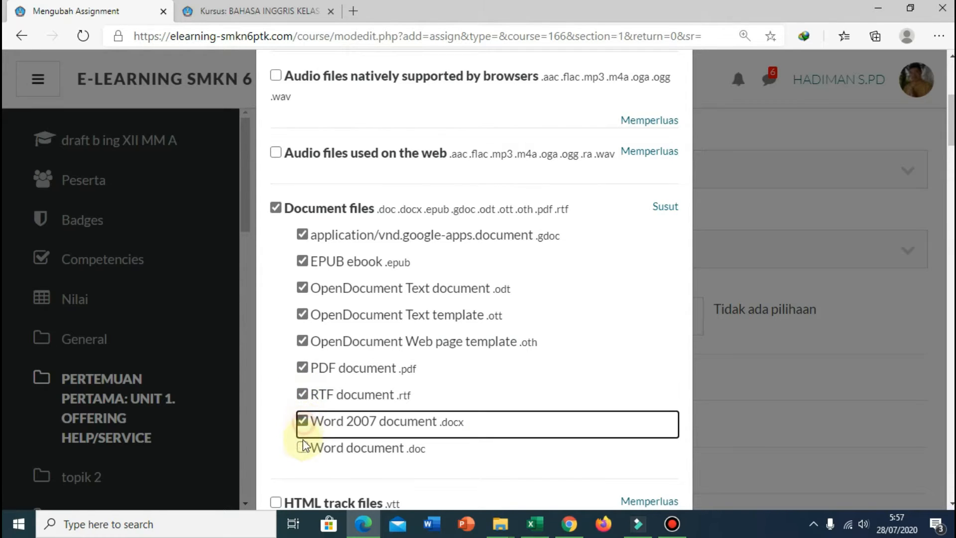
left_click(303, 449)
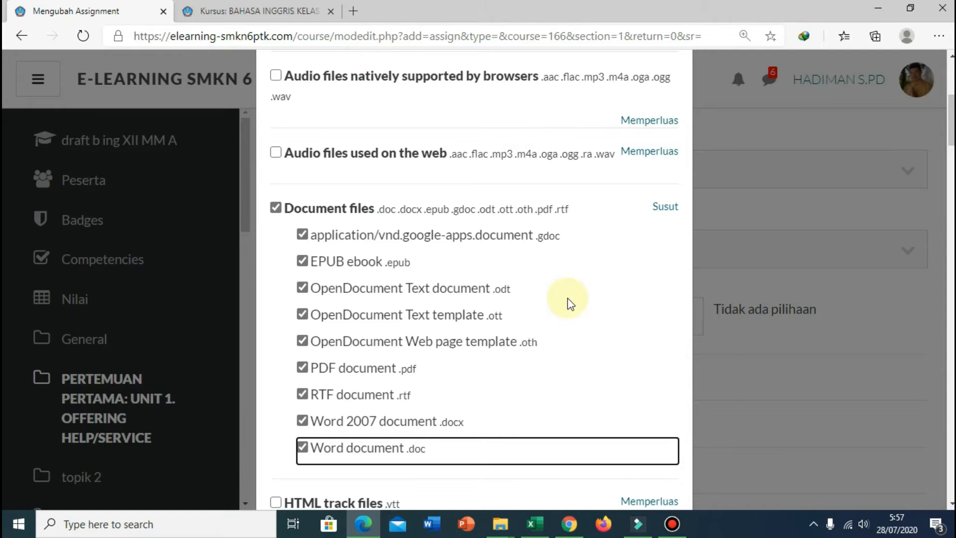
- Include the "Presentation files" group and accept its .gslides, .ppam, .pptm, .ppsm, .potm, .odp and .otp formats
scroll(570, 304, "down", 4)
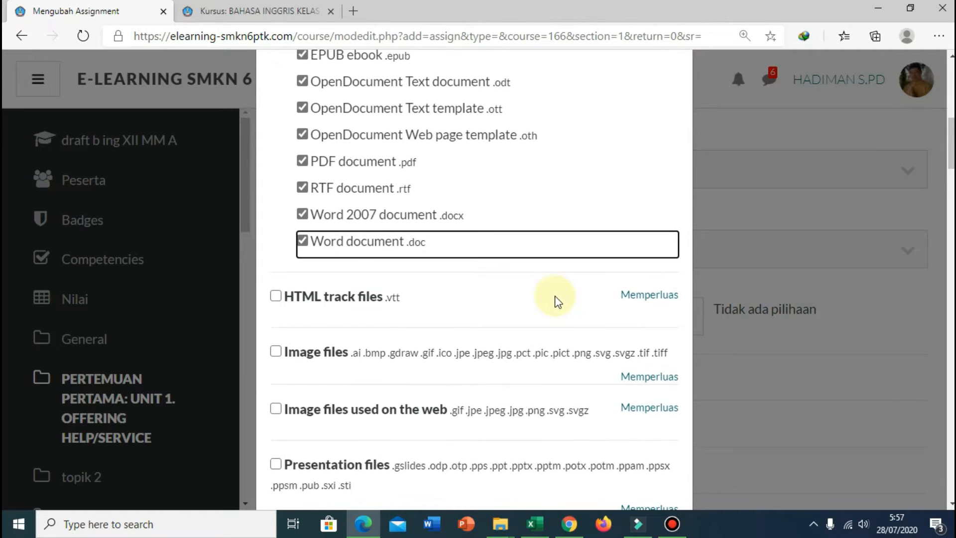
scroll(487, 314, "down", 3)
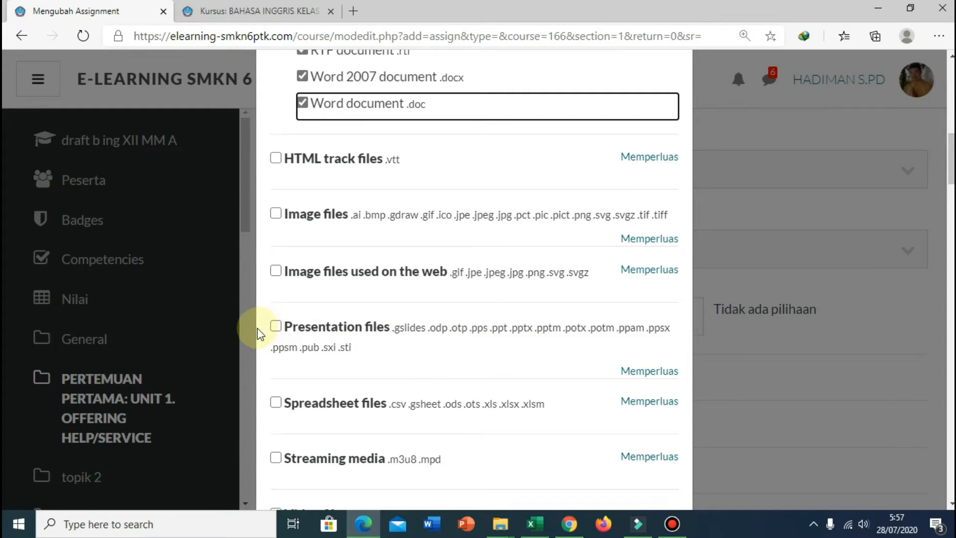
left_click(276, 327)
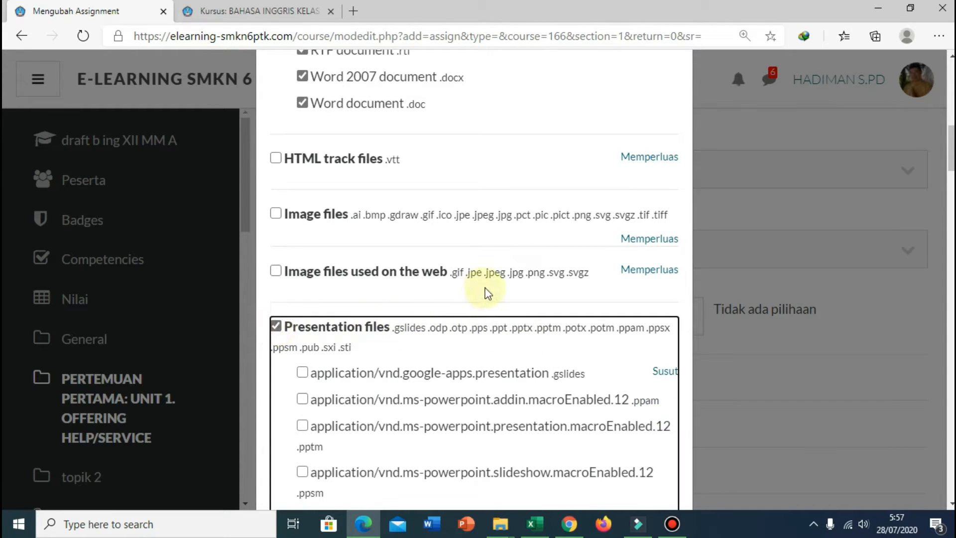
scroll(487, 291, "down", 3)
scroll(487, 293, "down", 1)
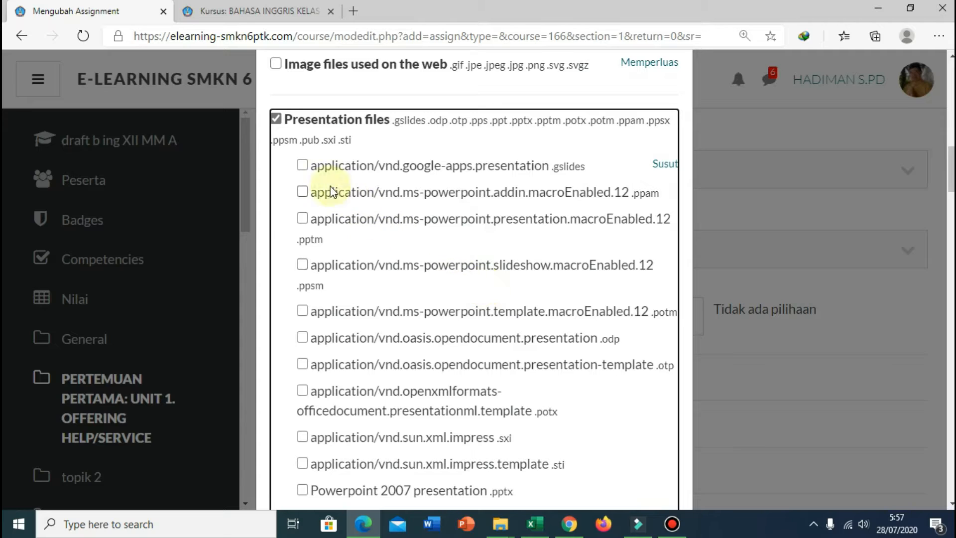
left_click(303, 166)
left_click(304, 192)
left_click(303, 219)
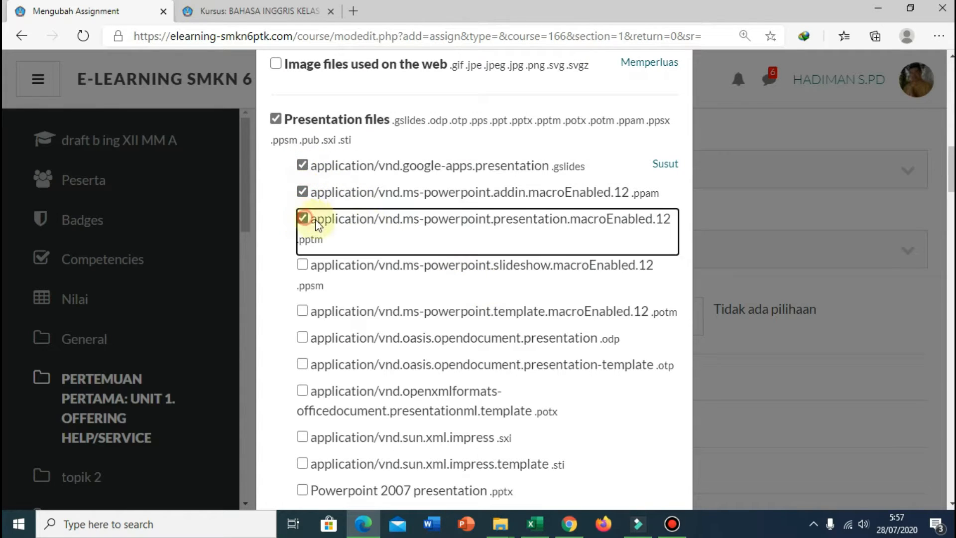
scroll(450, 245, "down", 1)
left_click(303, 196)
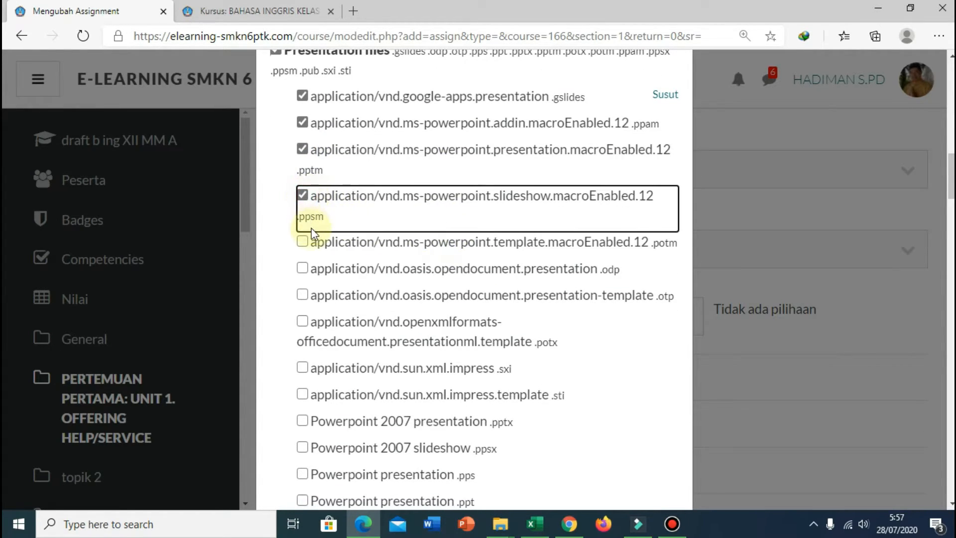
left_click(302, 242)
left_click(302, 269)
left_click(302, 294)
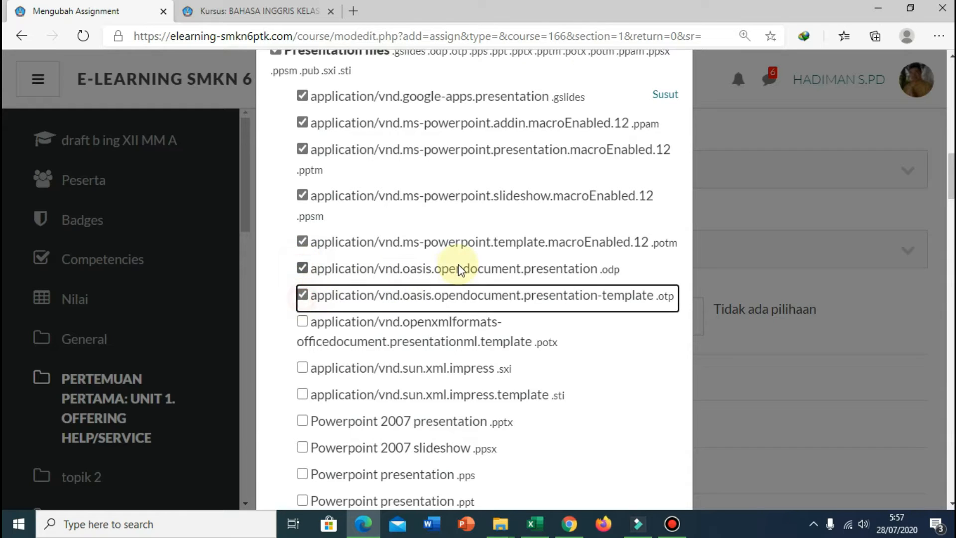
- Accept the remaining presentation formats: .potx, .sxi, .sti, .pptx, .ppsx, .pps, .ppt and .pub
scroll(456, 267, "down", 2)
left_click(302, 184)
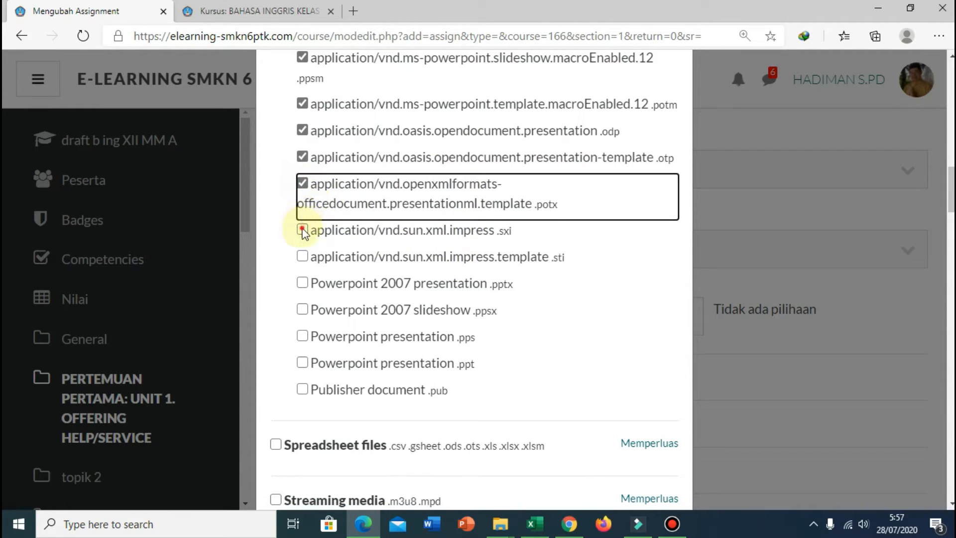
left_click(302, 229)
left_click(303, 257)
left_click(303, 284)
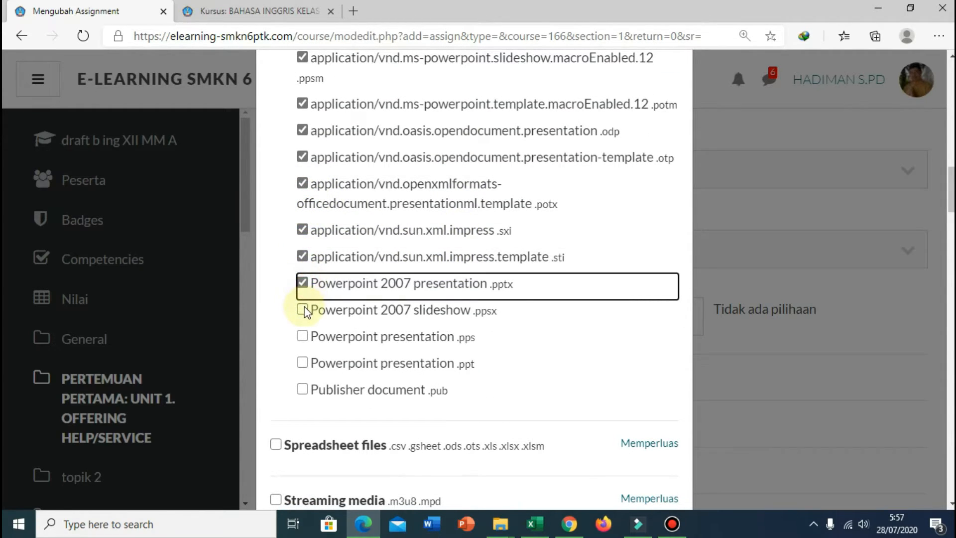
left_click(303, 310)
left_click(303, 336)
left_click(302, 362)
left_click(303, 389)
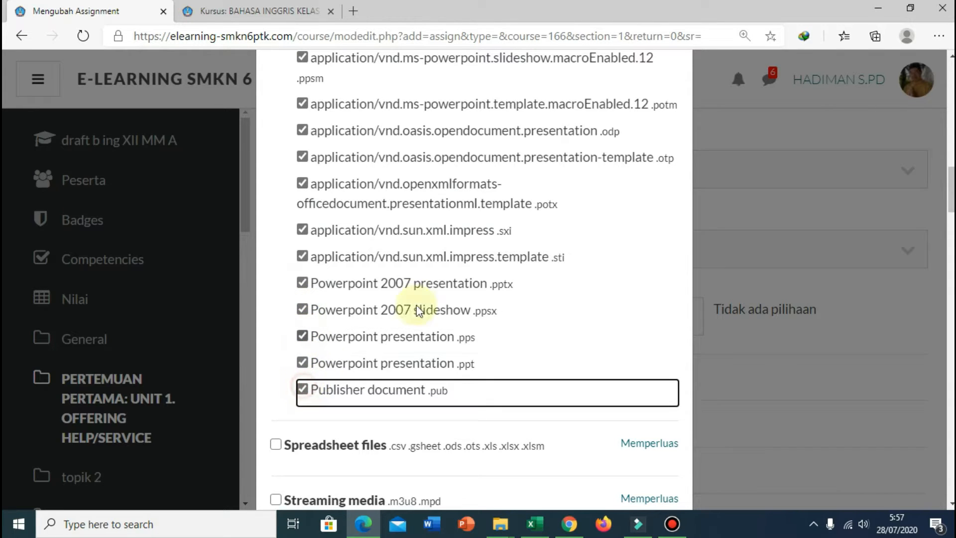
- Review the chosen document and presentation formats and save the accepted file type selection
scroll(538, 251, "up", 3)
scroll(540, 257, "up", 10)
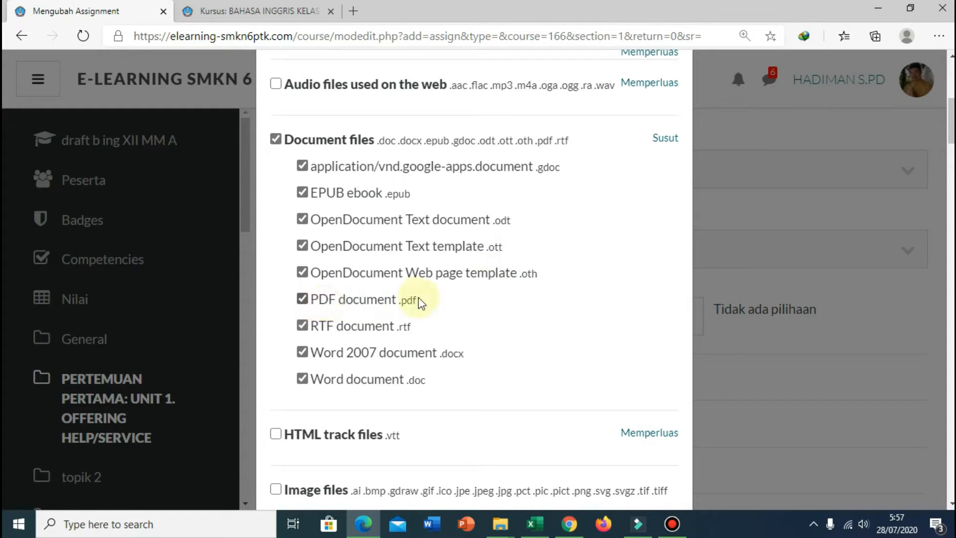
scroll(461, 296, "down", 2)
scroll(460, 296, "down", 15)
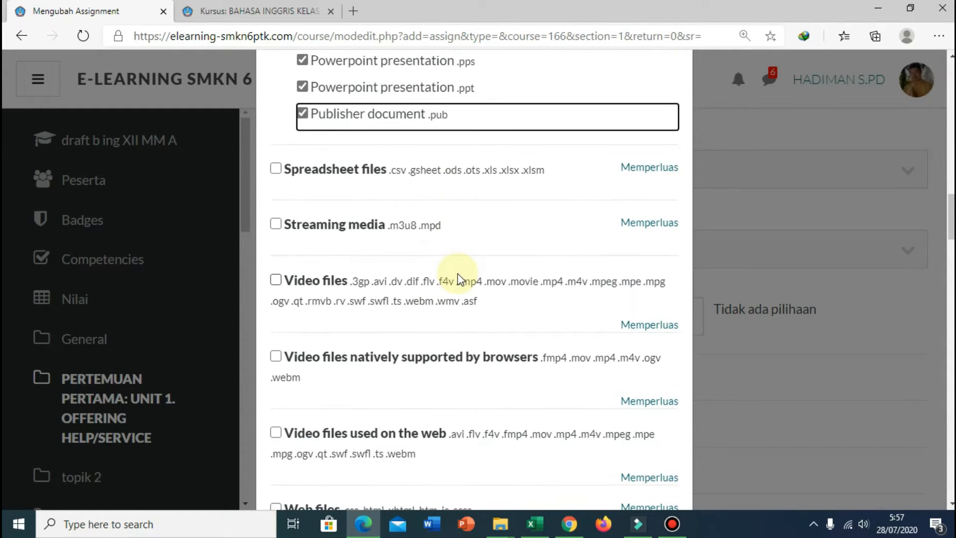
scroll(459, 279, "down", 7)
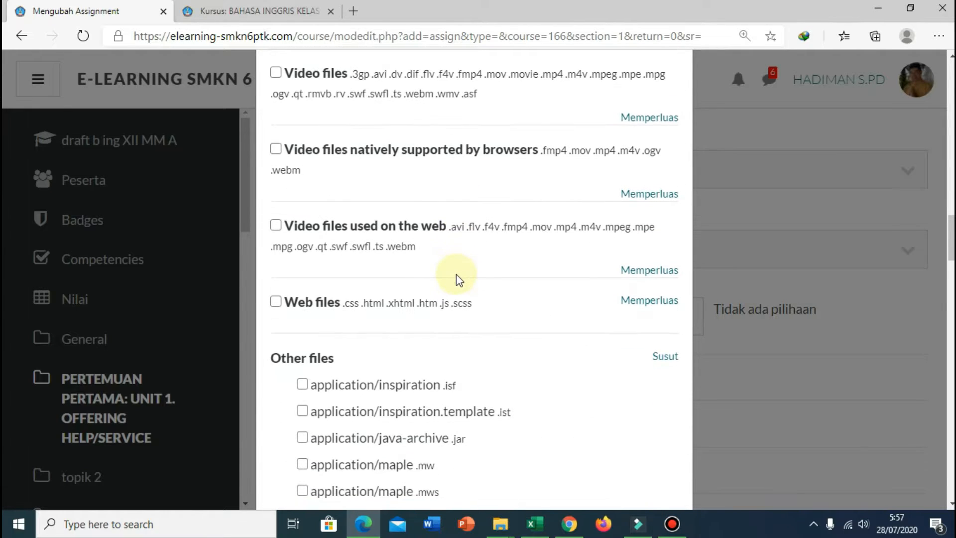
scroll(457, 277, "down", 20)
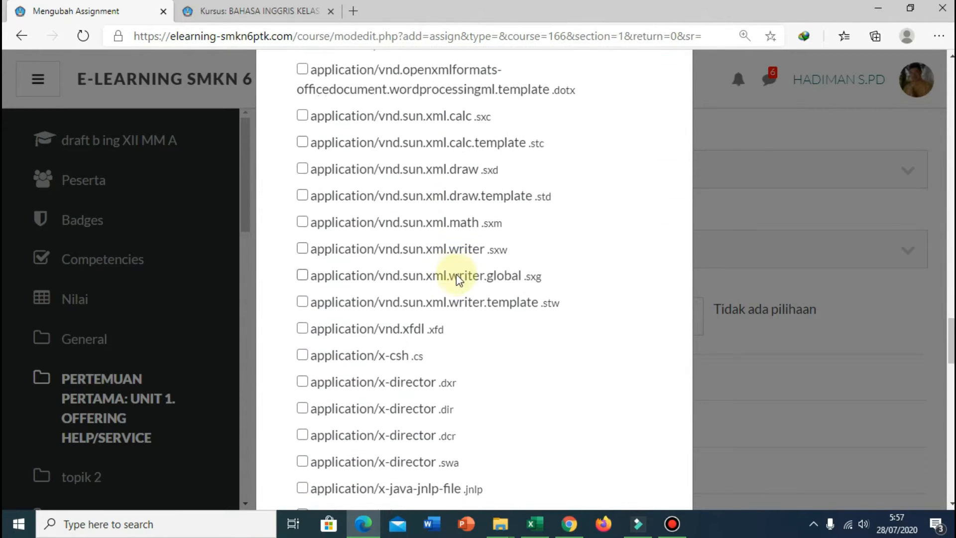
scroll(457, 277, "down", 17)
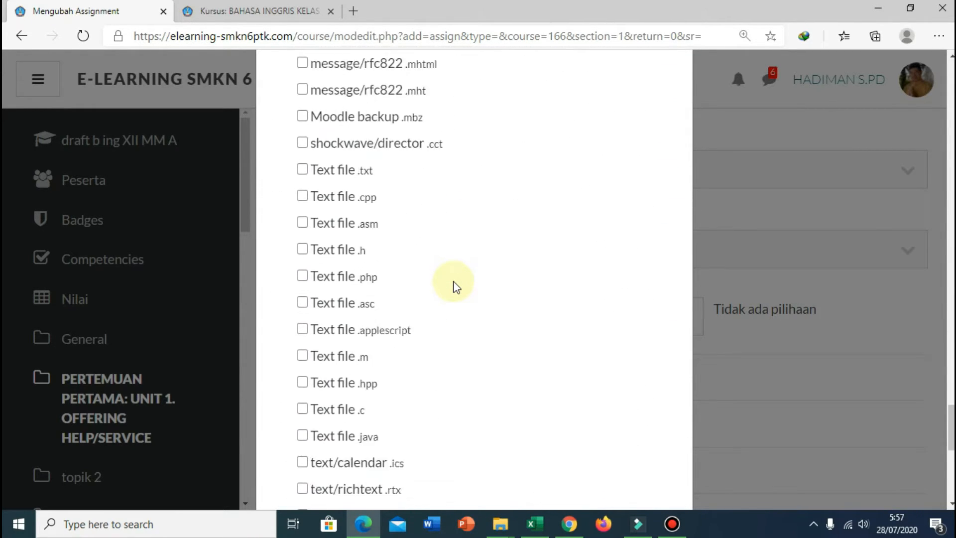
scroll(449, 284, "down", 3)
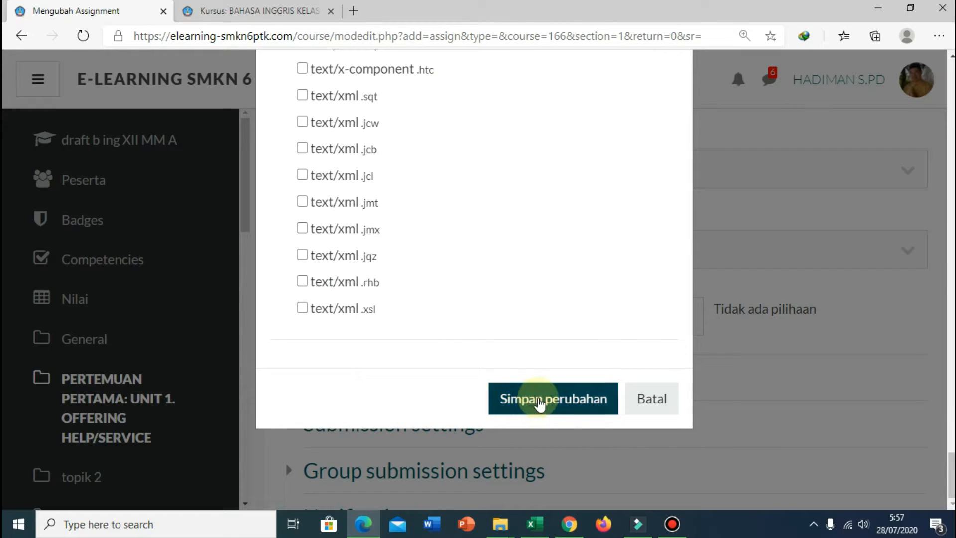
left_click(538, 402)
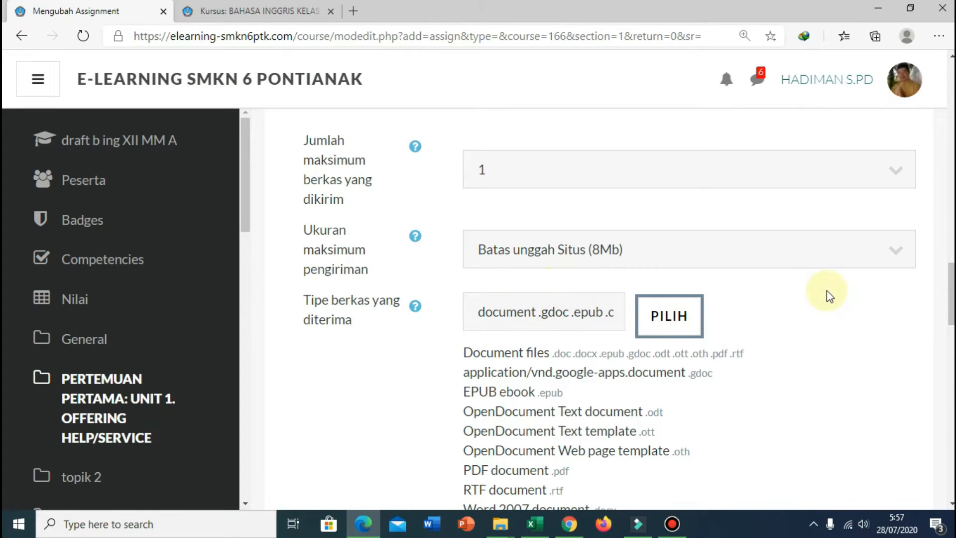
- Expand the "Submission settings" section and set "Require students to click the submit button" to "Ya"
scroll(828, 294, "down", 7)
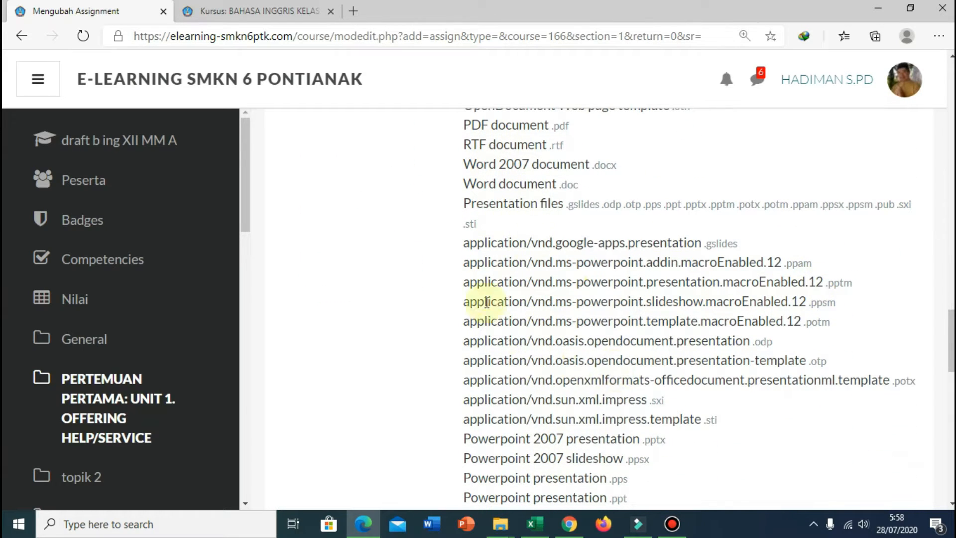
scroll(601, 296, "down", 5)
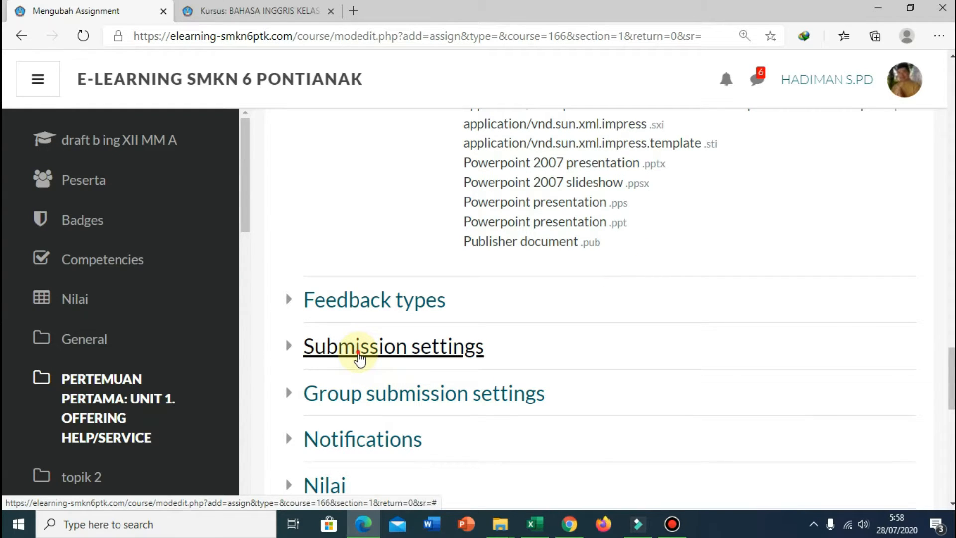
left_click(359, 354)
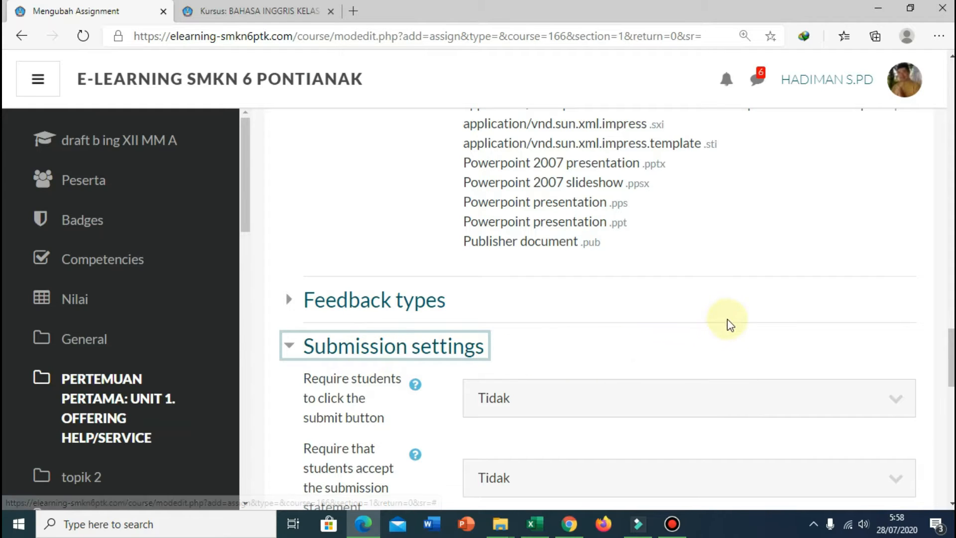
scroll(729, 323, "down", 3)
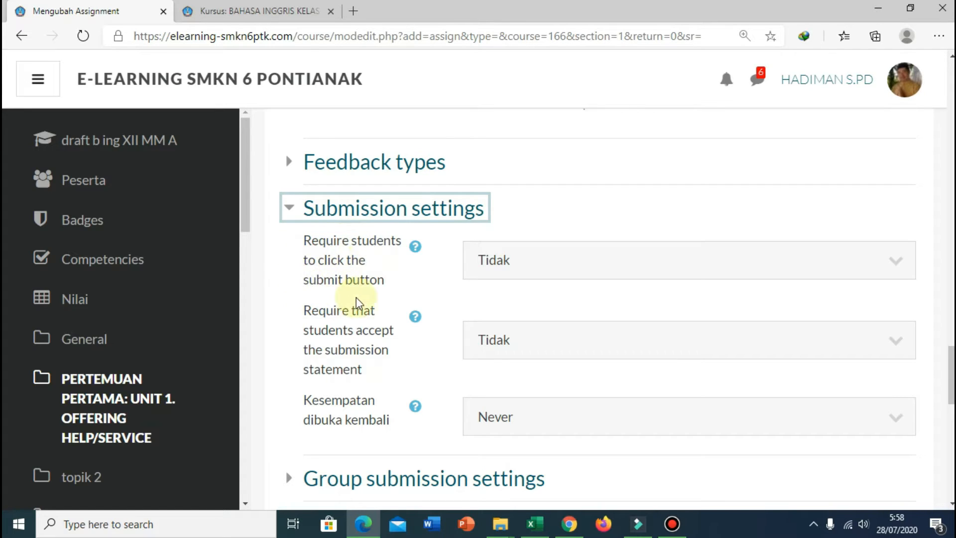
left_click(900, 263)
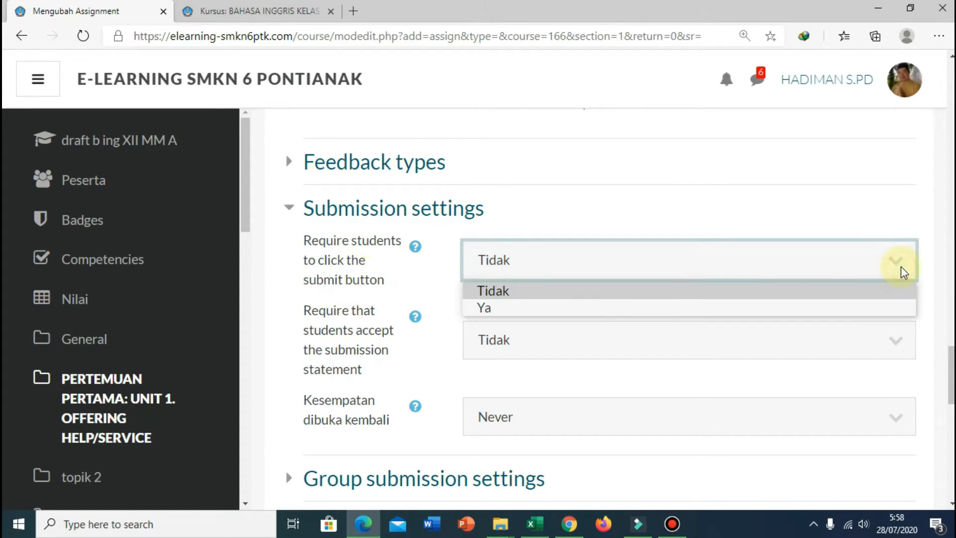
left_click(569, 309)
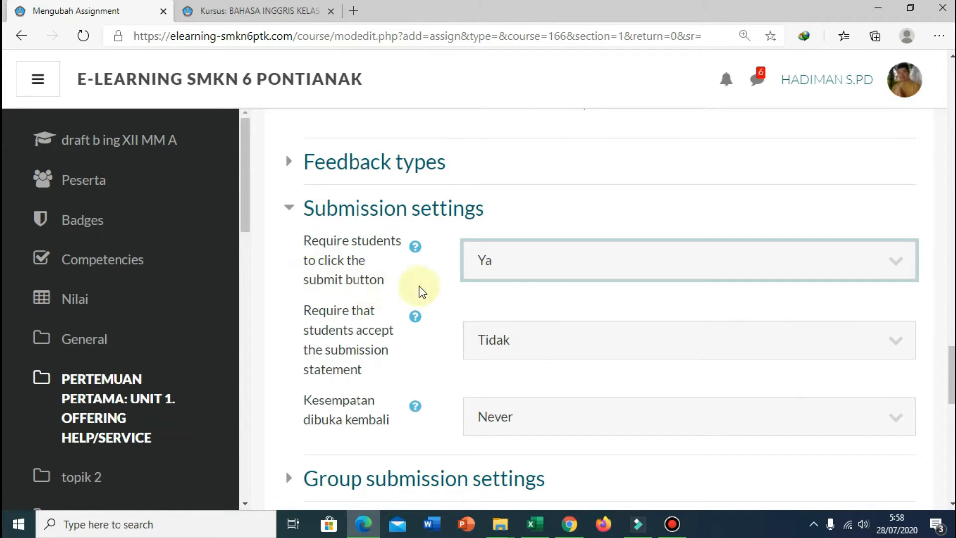
- Set "Require that students accept the submission statement" to "Ya"
scroll(727, 277, "down", 1)
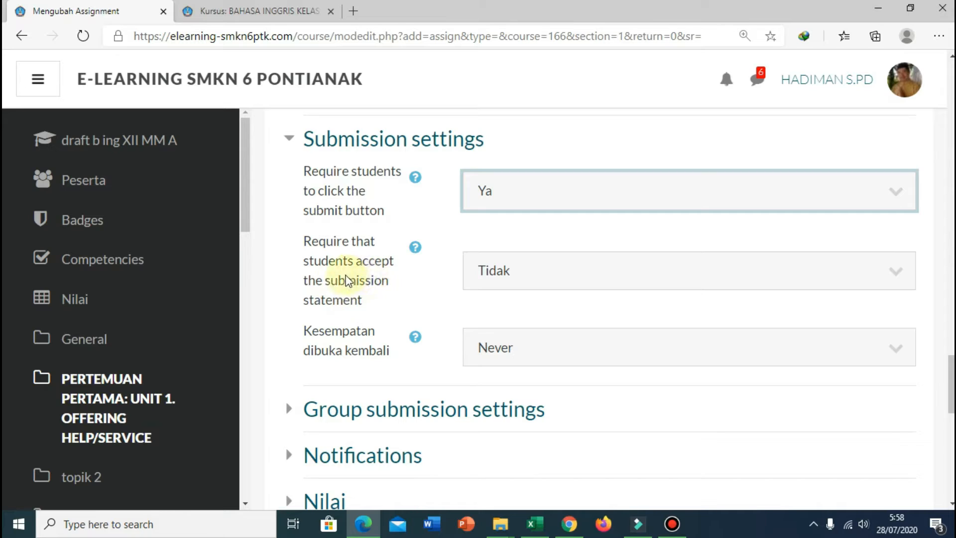
left_click(907, 277)
left_click(585, 315)
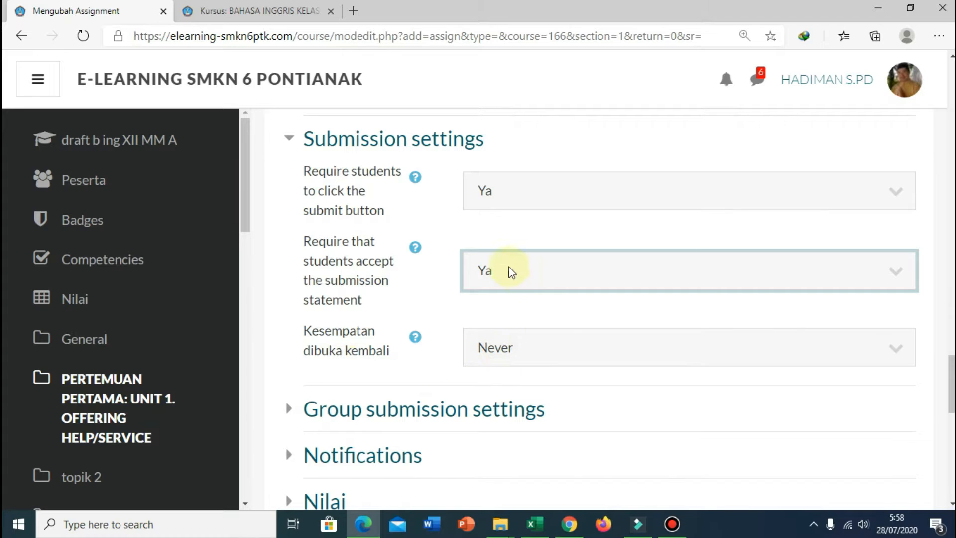
scroll(669, 271, "down", 3)
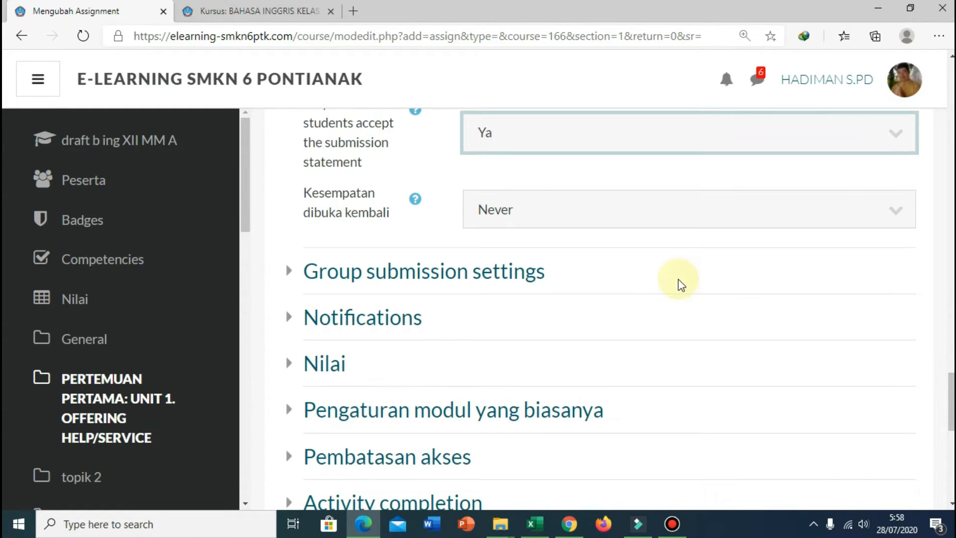
scroll(854, 258, "down", 1)
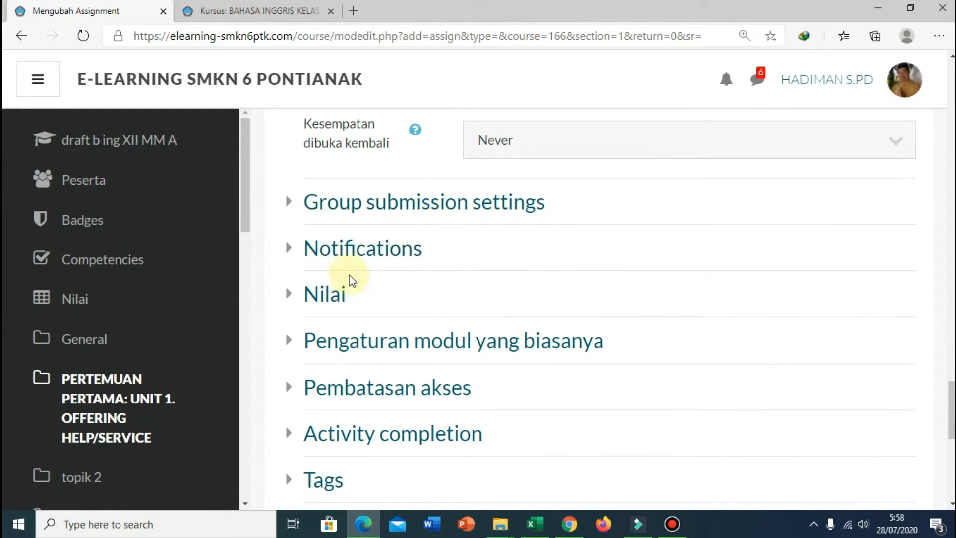
scroll(779, 269, "down", 1)
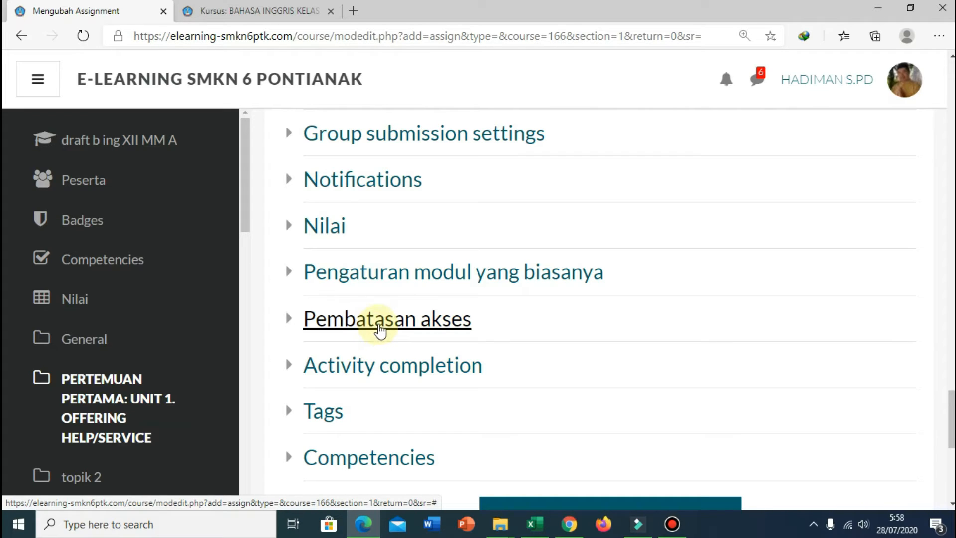
- Expand the "Pembatasan akses" section and add a Date restriction to the assignment
left_click(380, 330)
scroll(792, 322, "down", 3)
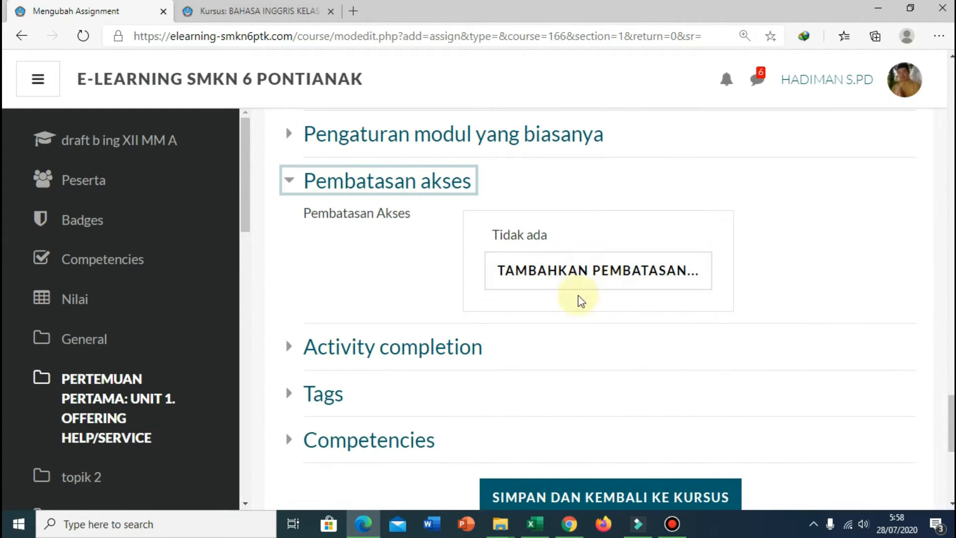
left_click(569, 278)
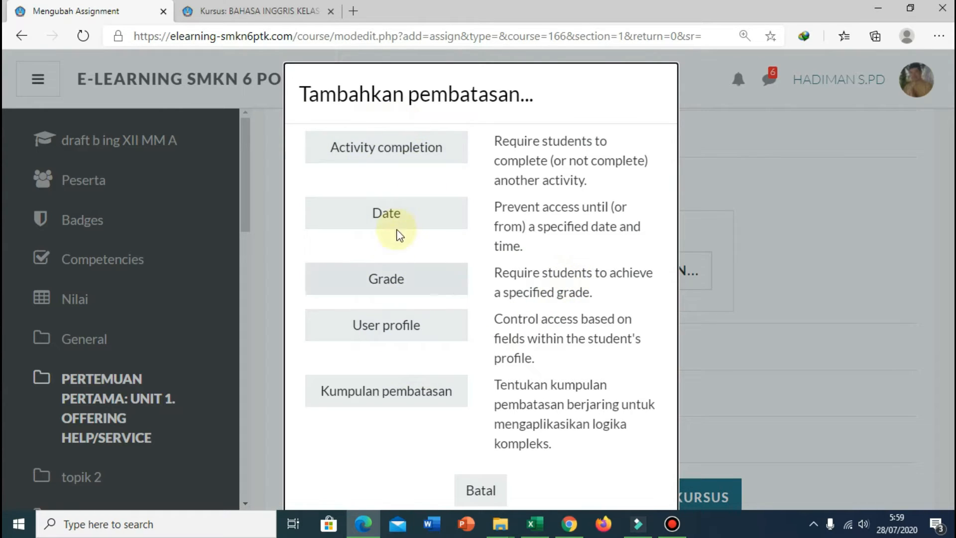
left_click(391, 217)
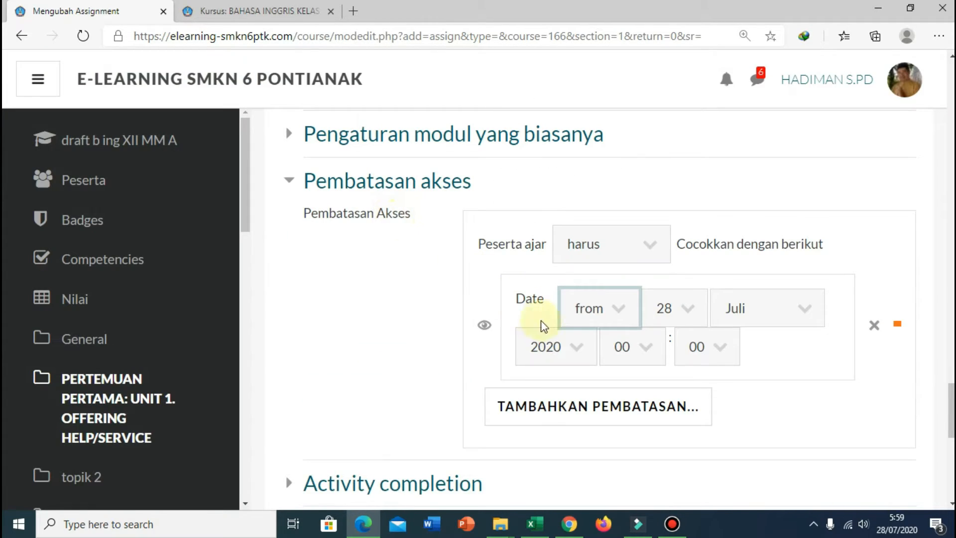
scroll(796, 344, "down", 1)
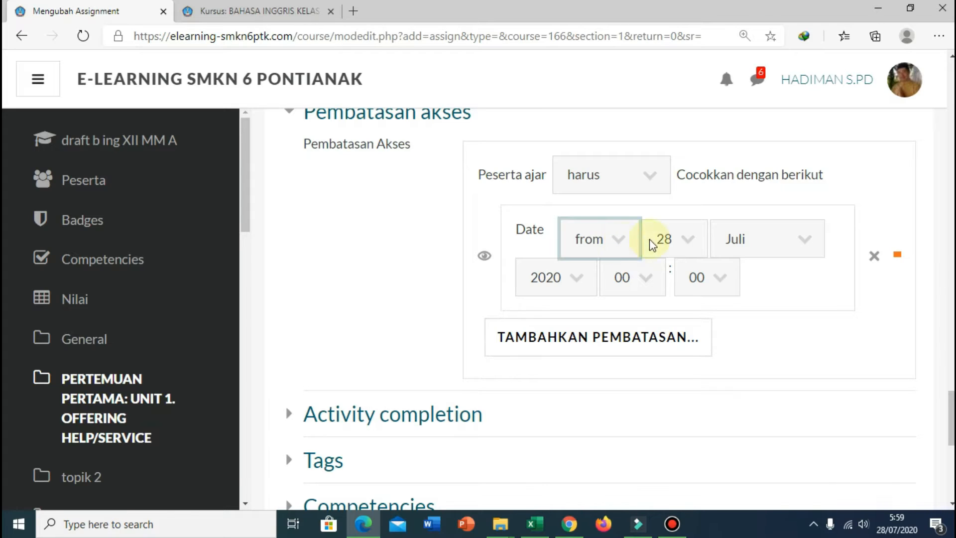
- Set the "from" date restriction to 4 Agustus with the hour at 07
left_click(694, 239)
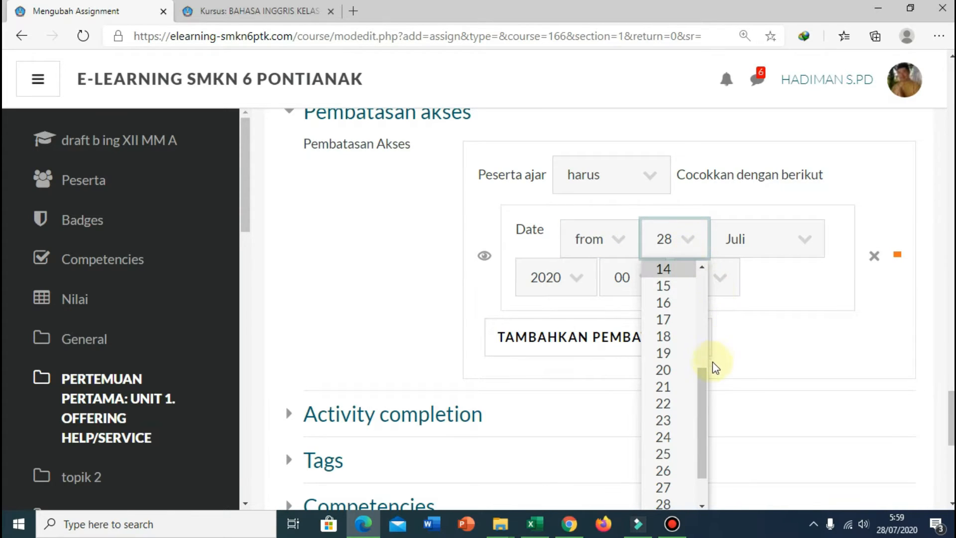
left_click_drag(704, 384, 704, 299)
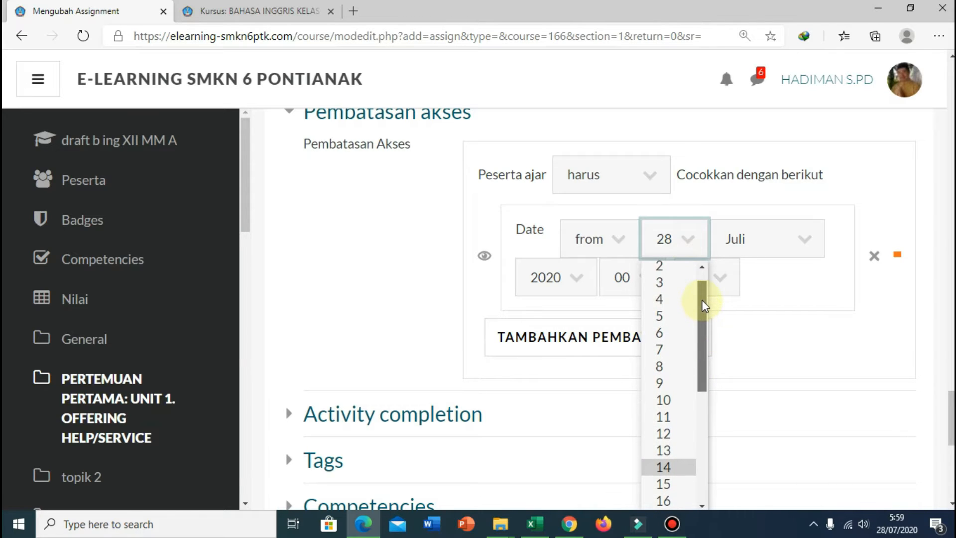
left_click(664, 299)
left_click(805, 239)
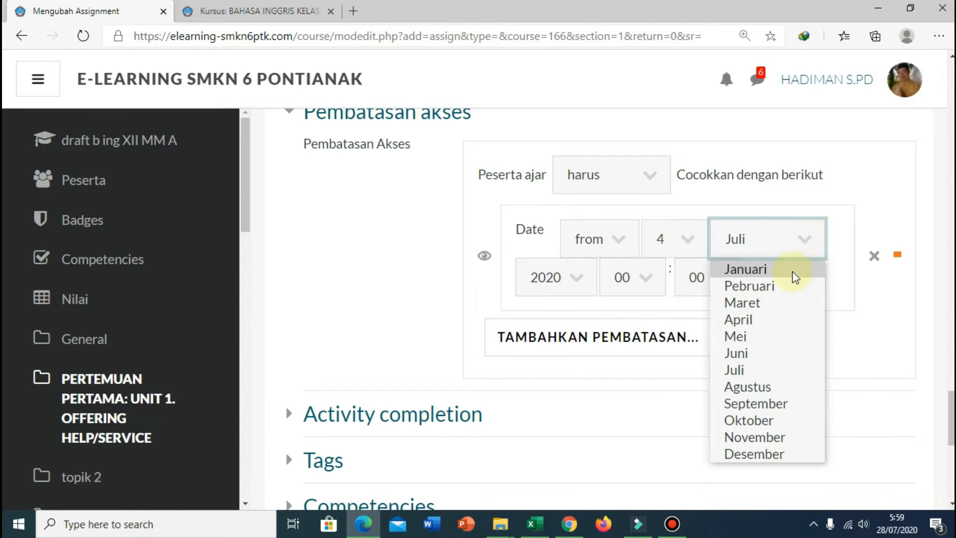
left_click(752, 387)
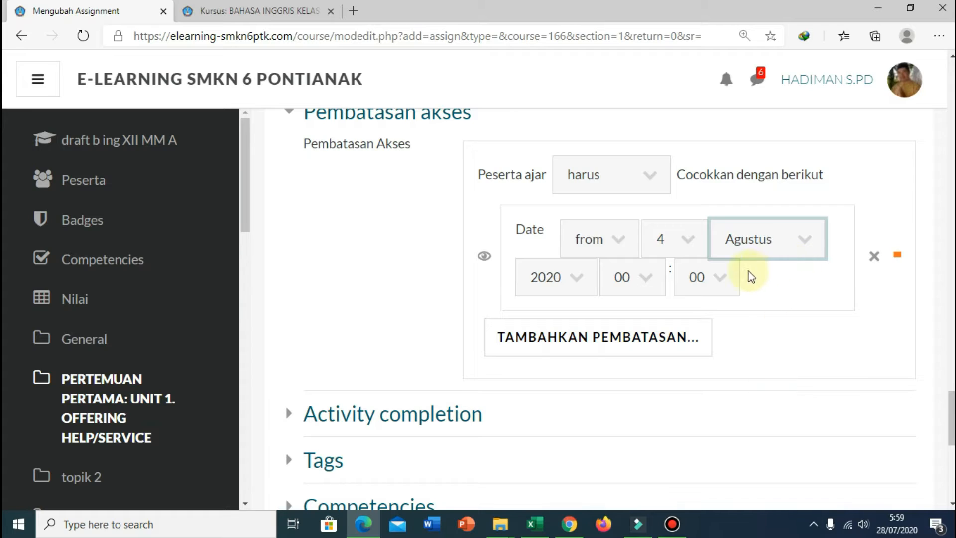
left_click(649, 277)
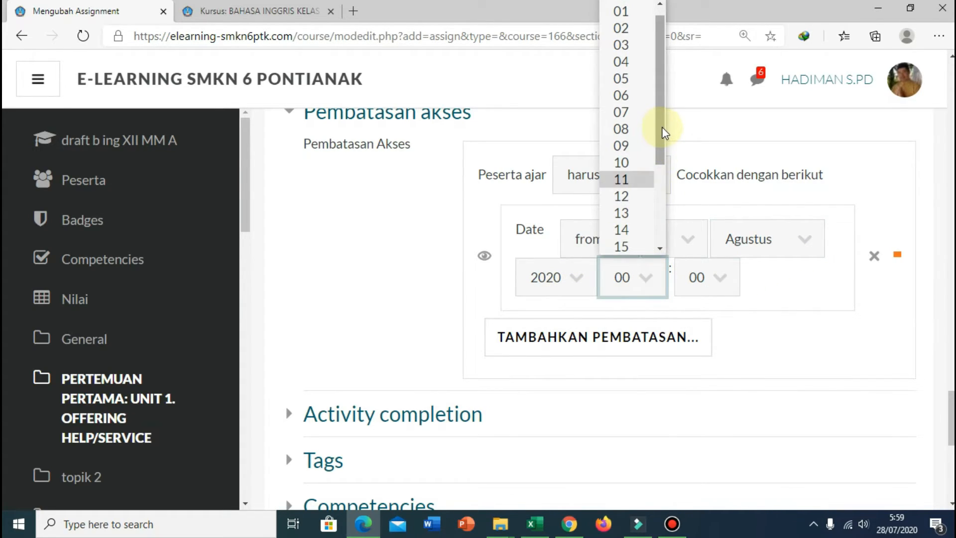
left_click(636, 114)
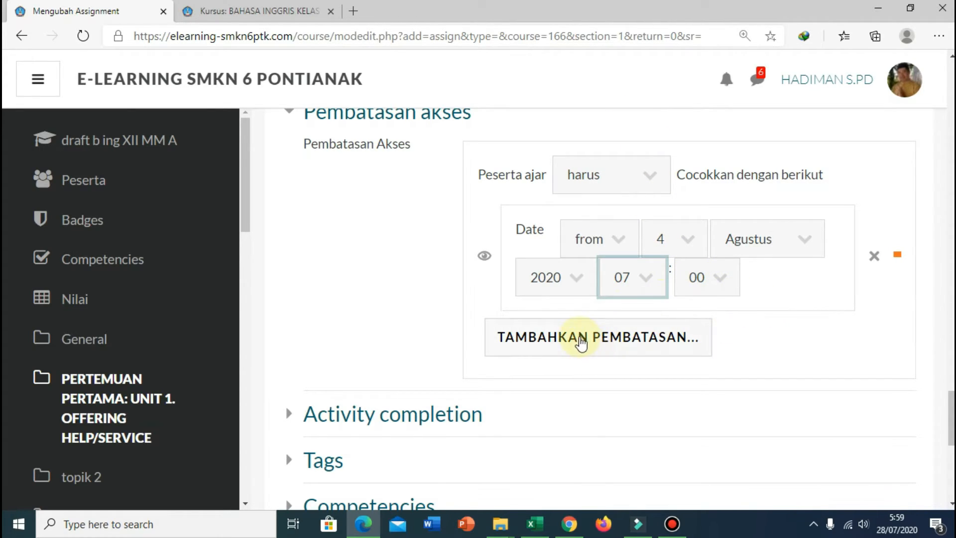
- Add a second Date restriction and set its condition to "until"
left_click(578, 343)
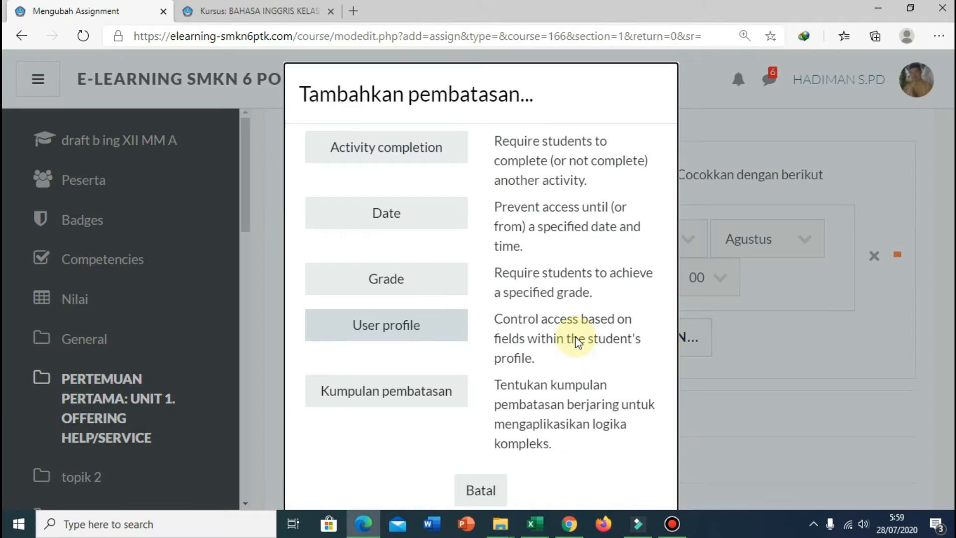
left_click(388, 215)
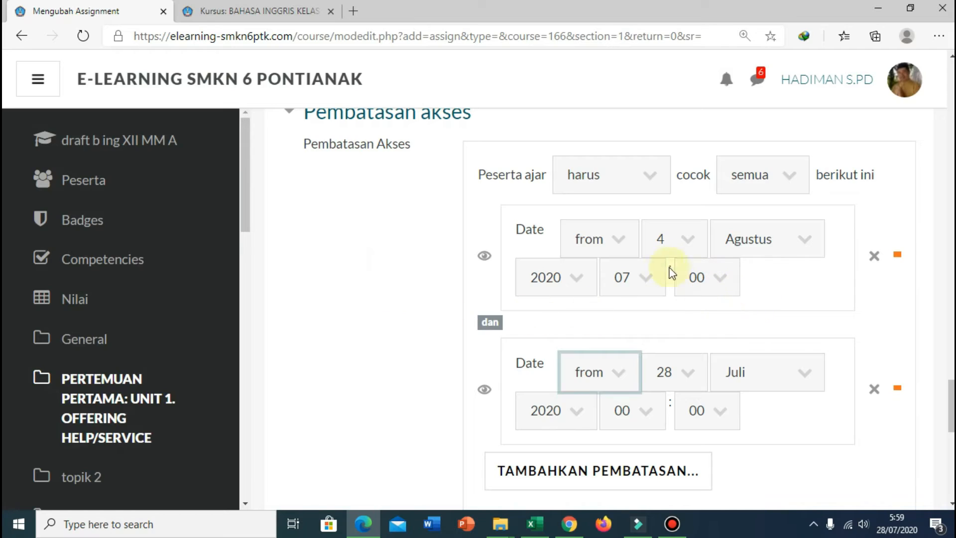
left_click(618, 379)
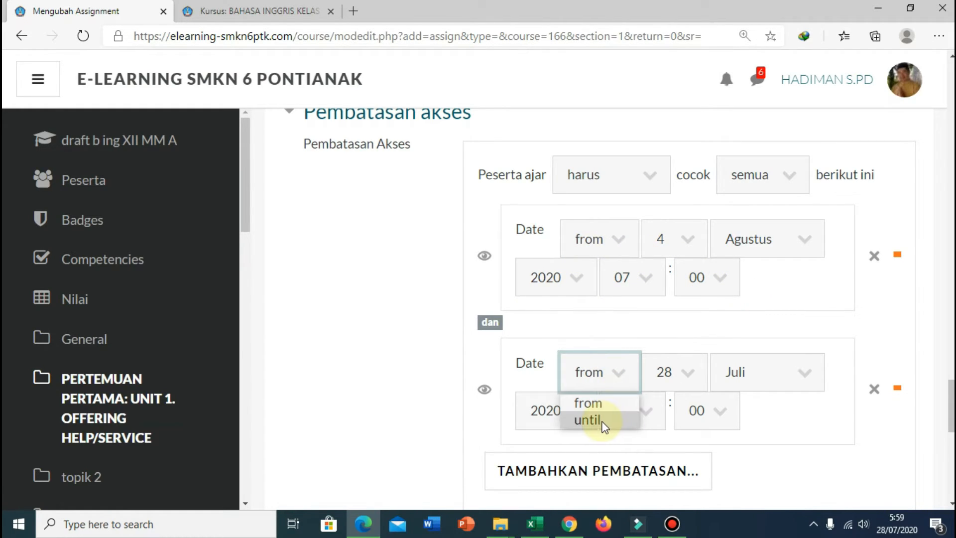
left_click(589, 420)
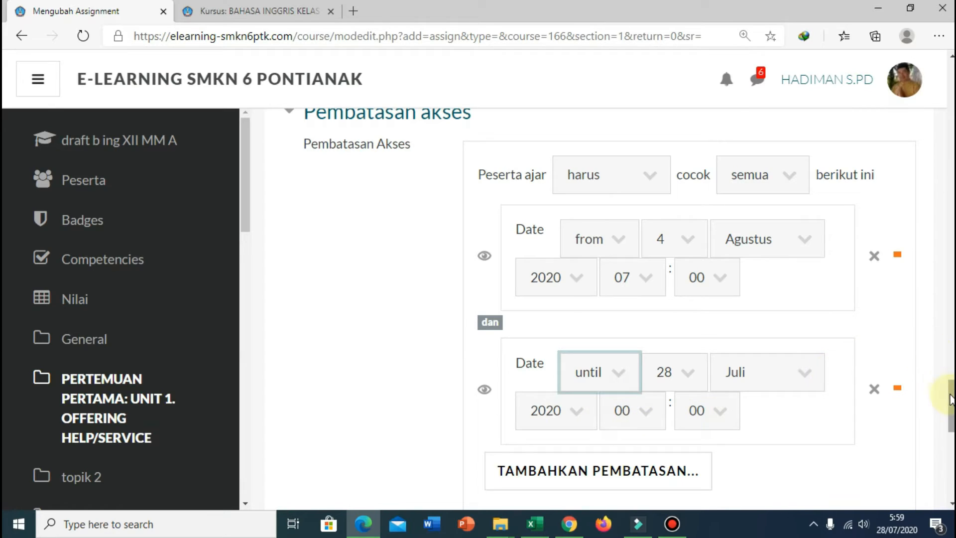
left_click_drag(949, 393, 952, 417)
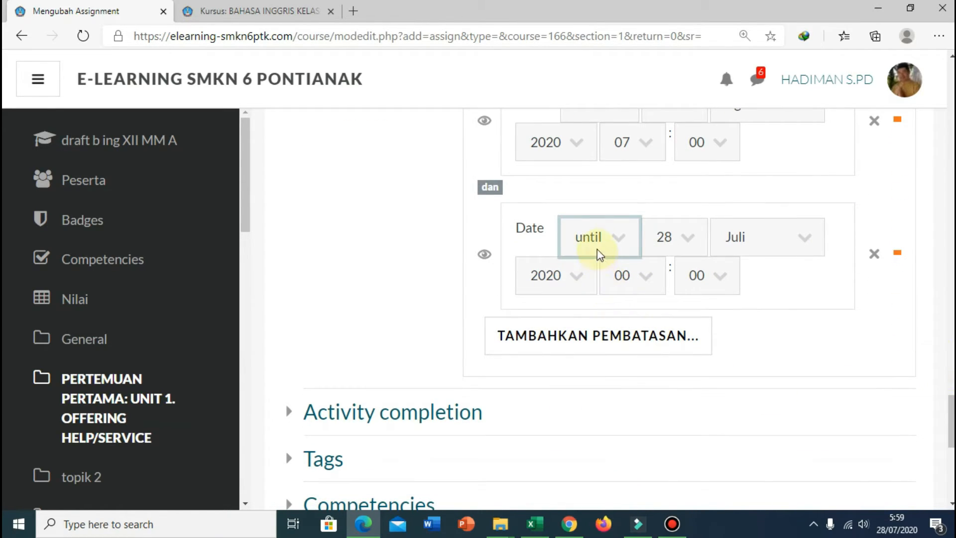
scroll(810, 302, "up", 1)
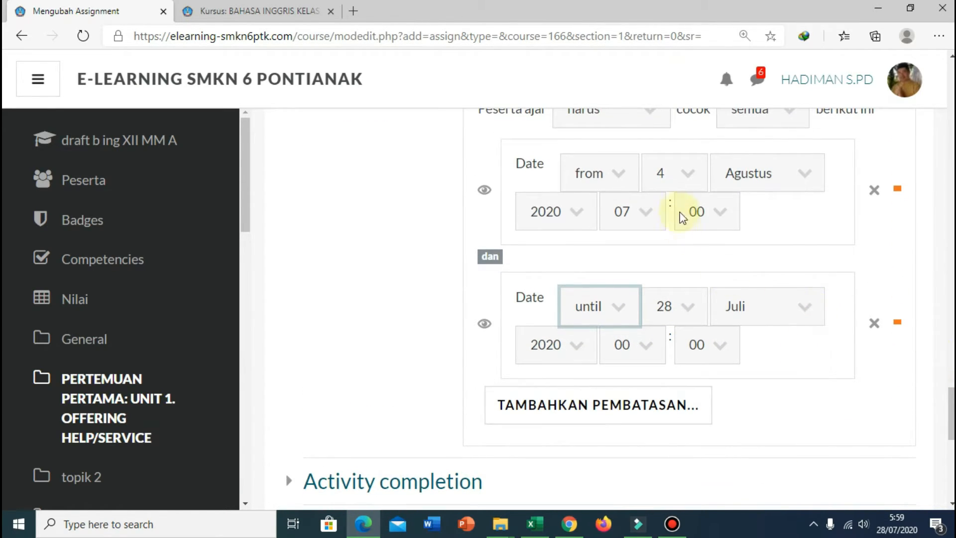
- Set the day and month of the "until" restriction to 4 Agustus
left_click(695, 310)
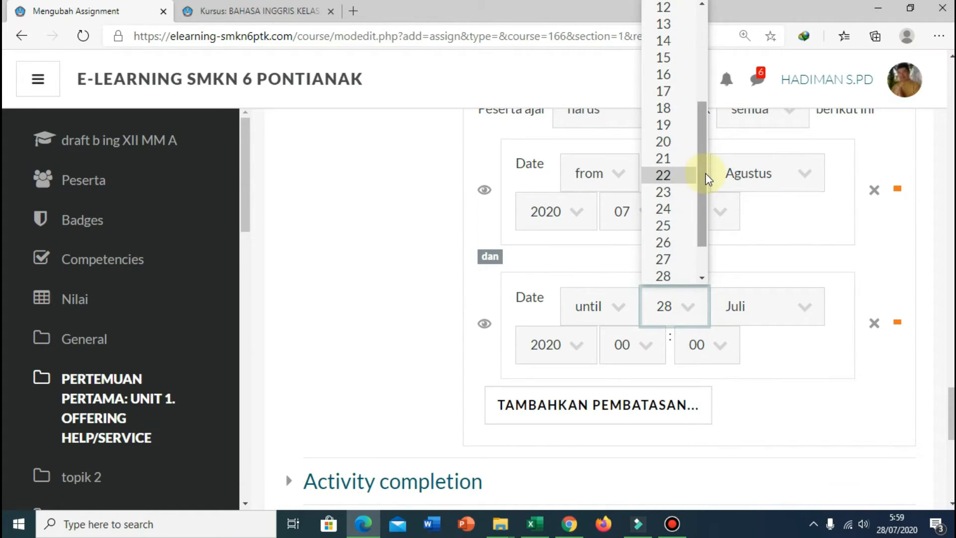
left_click_drag(707, 171, 704, 85)
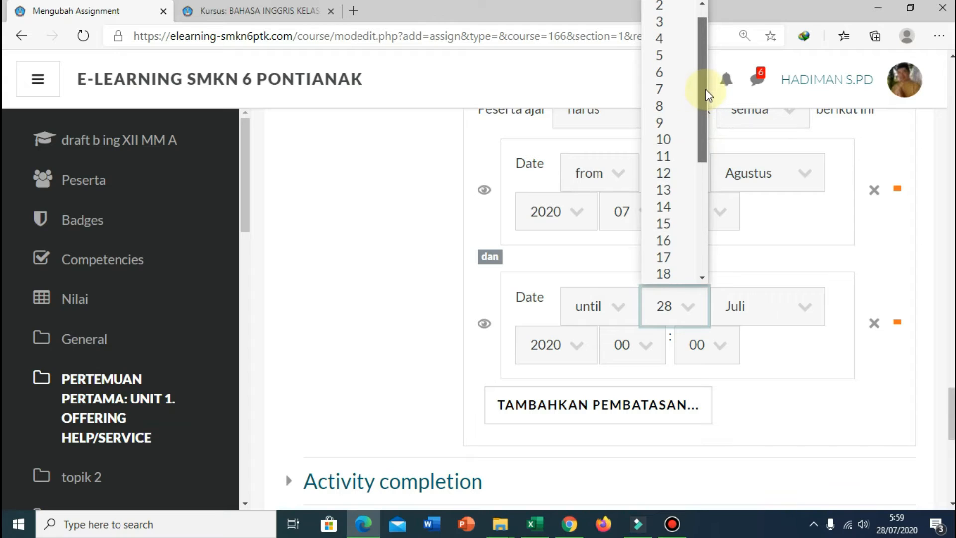
left_click(671, 44)
left_click(805, 306)
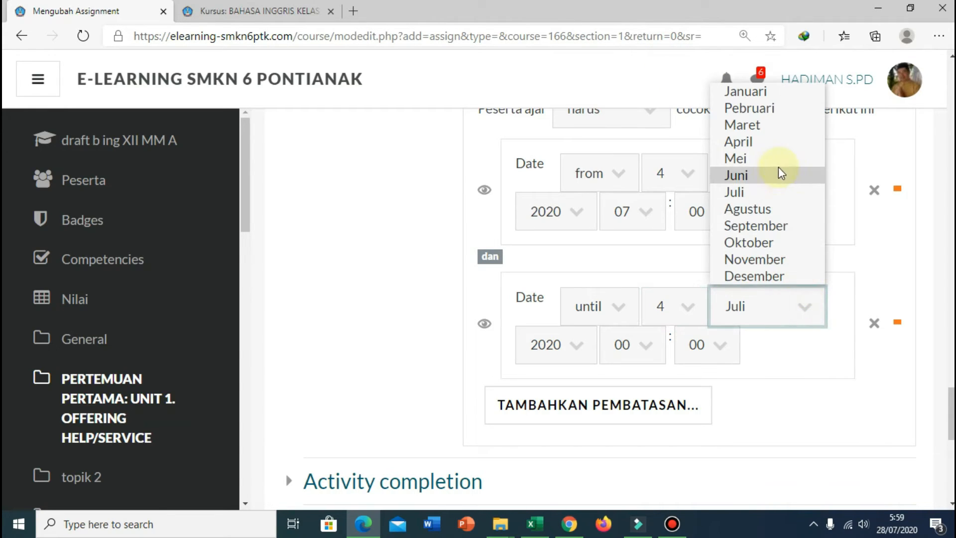
left_click(762, 209)
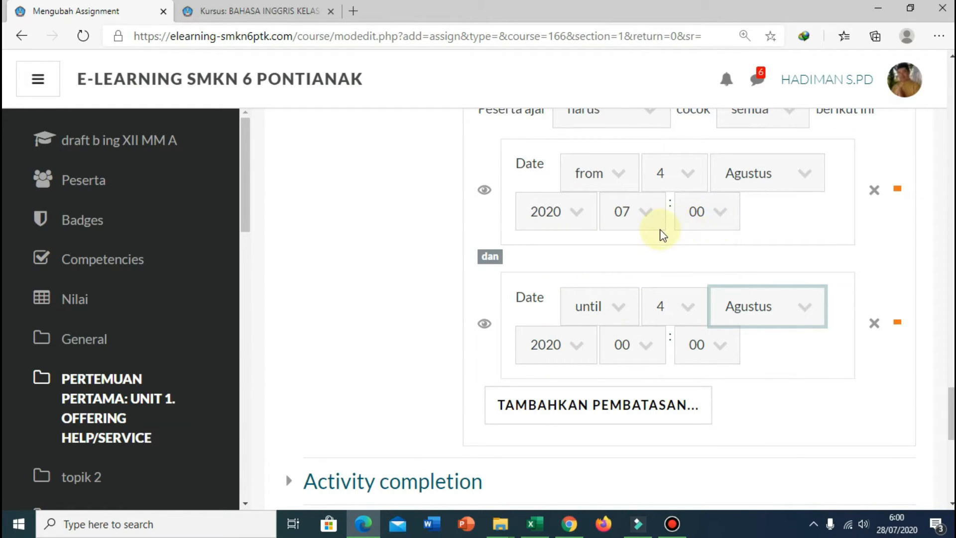
- Set the time of the "until" restriction to 08:20
left_click(651, 354)
scroll(650, 224, "down", 1)
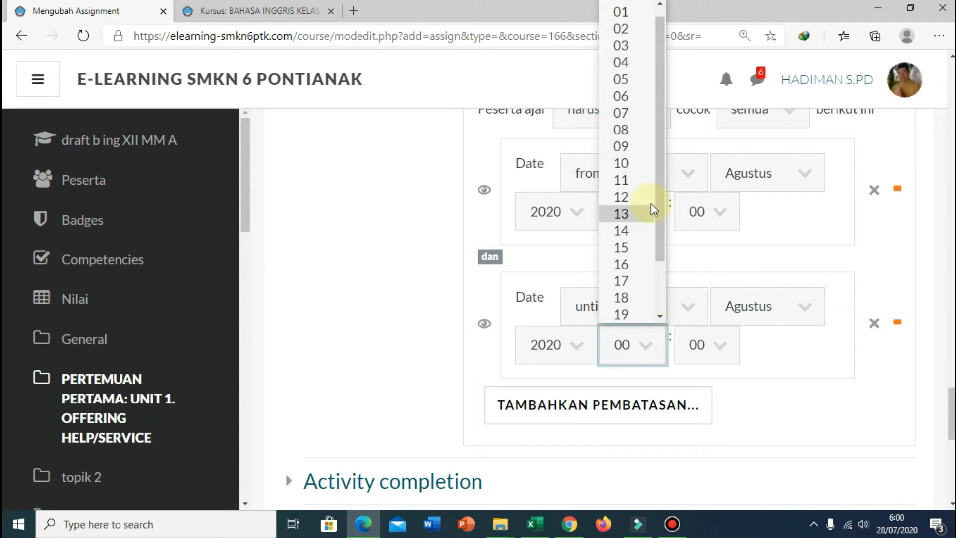
left_click(637, 128)
left_click(719, 356)
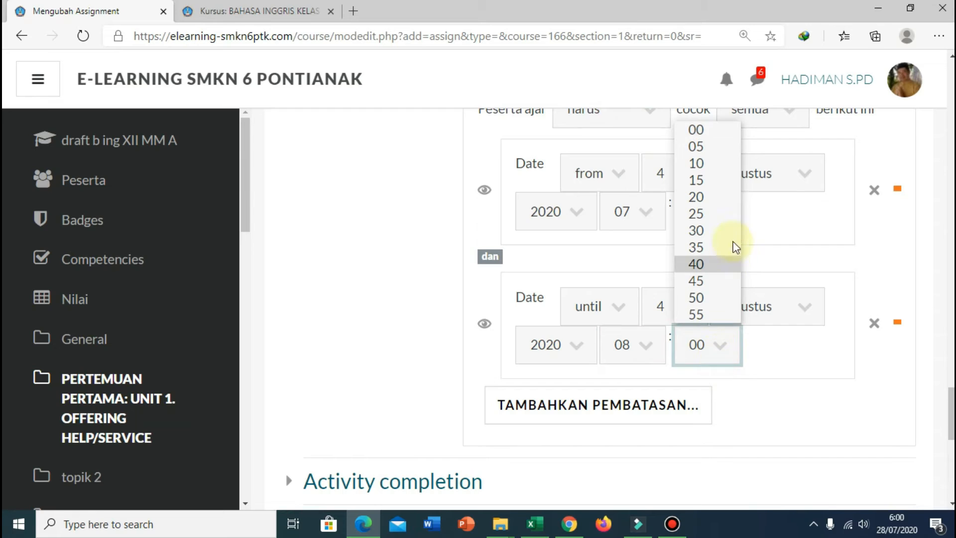
left_click(717, 199)
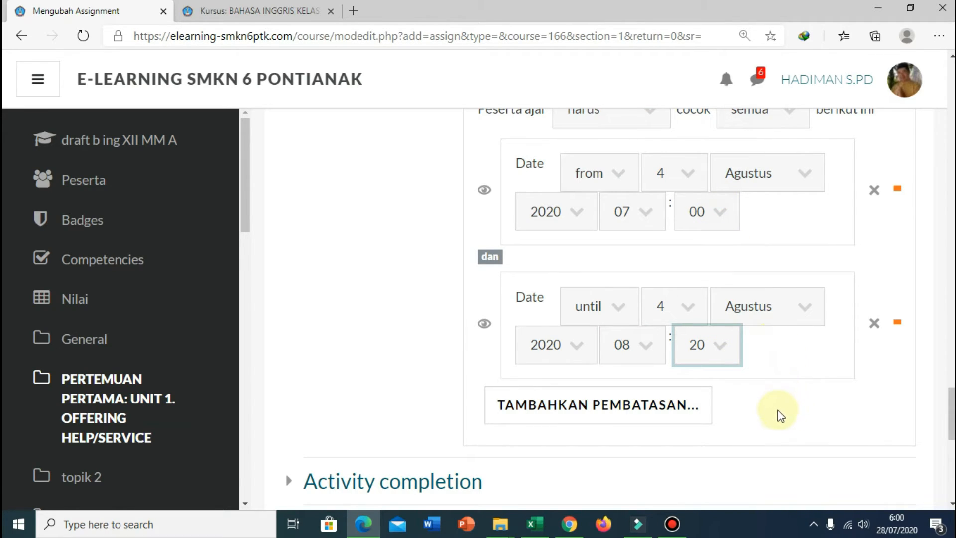
- Check both date restrictions, then save the assignment and display it
scroll(757, 438, "up", 1)
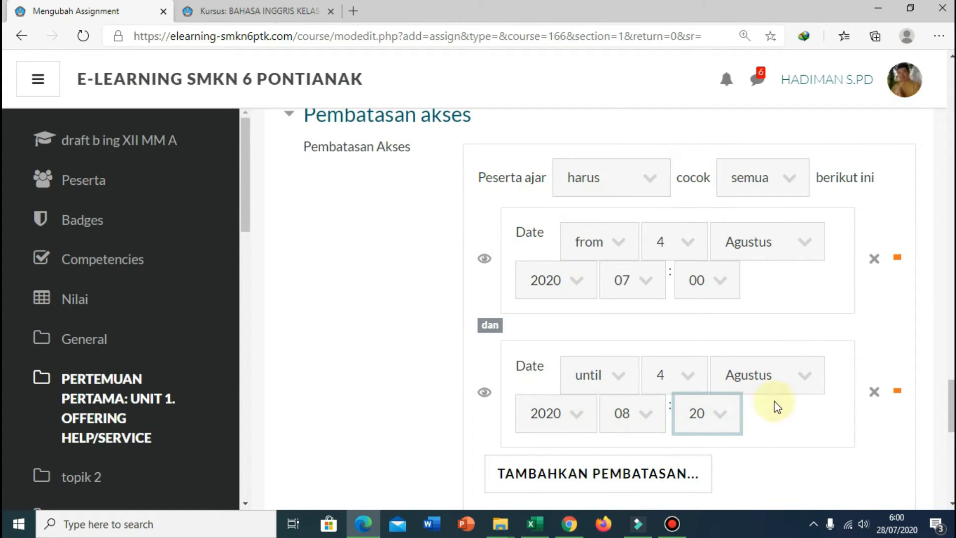
scroll(776, 406, "down", 5)
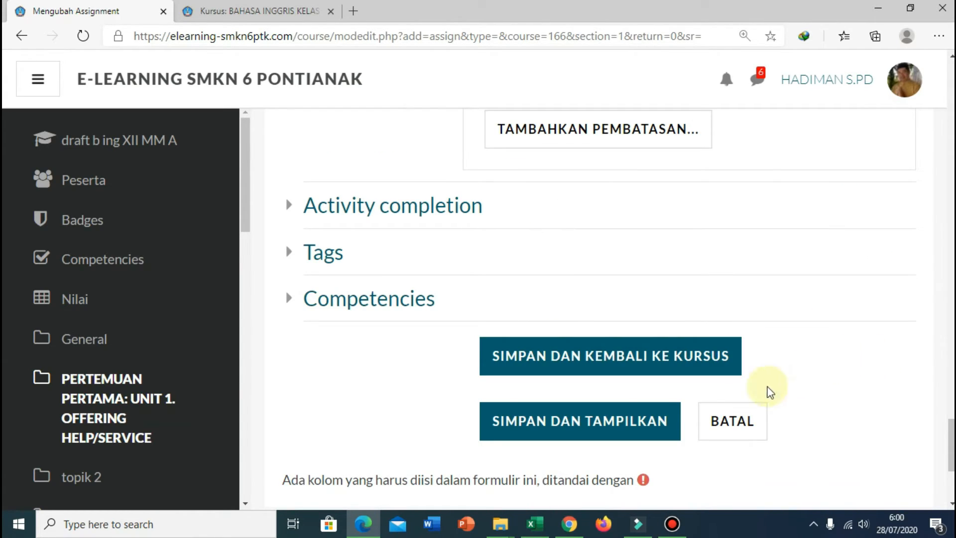
left_click(576, 434)
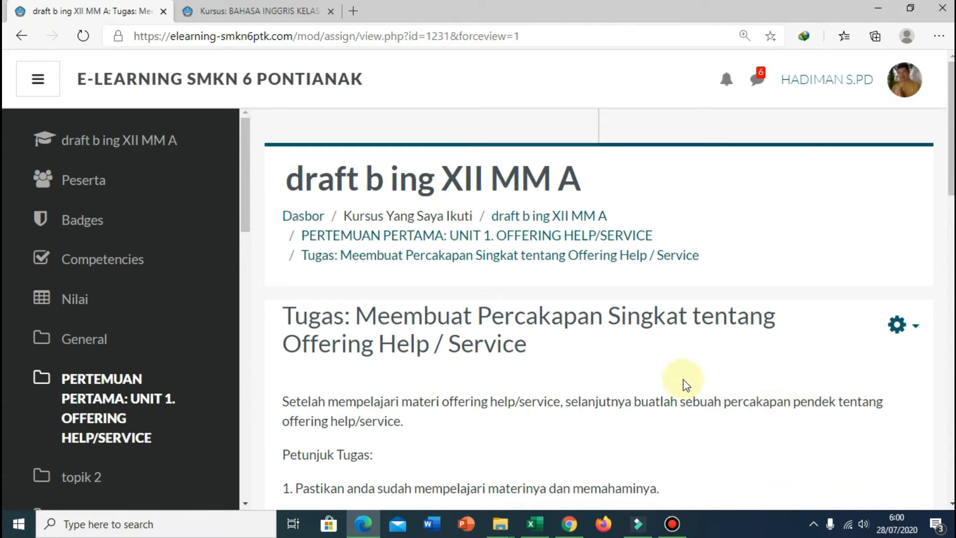
- Return to the "draft b ing XII MM A" course page and examine the new assignment's access dates and instructions under Unit 1
left_click(246, 203)
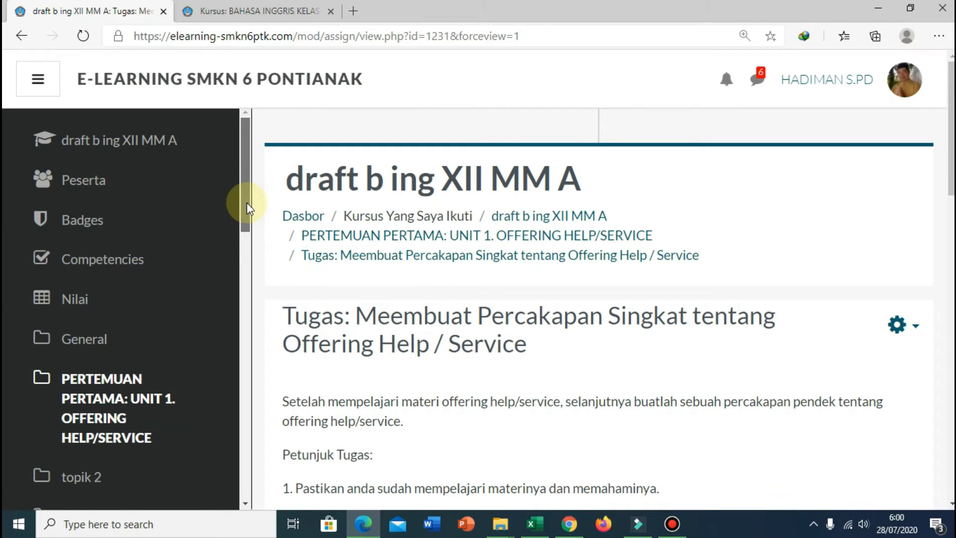
left_click(146, 139)
scroll(584, 319, "down", 10)
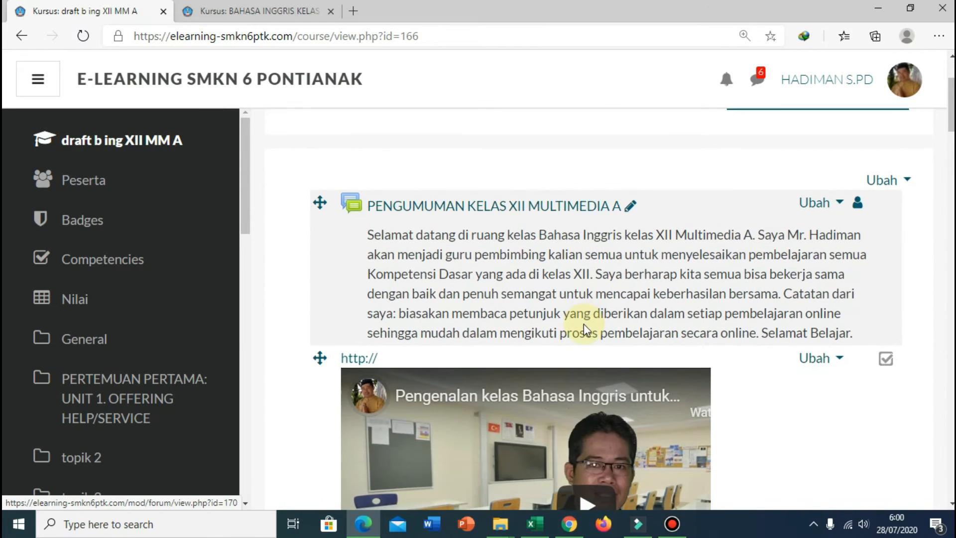
scroll(542, 351, "down", 10)
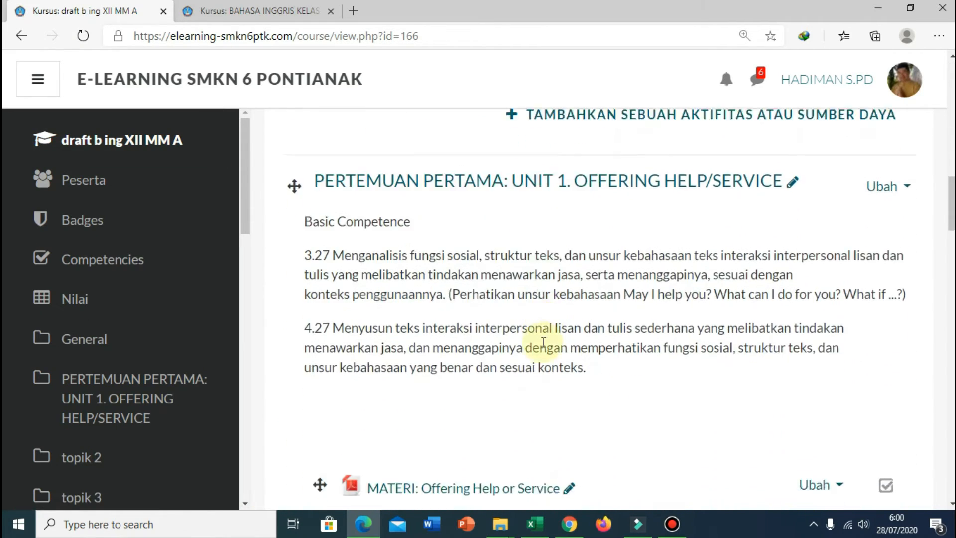
scroll(542, 351, "down", 7)
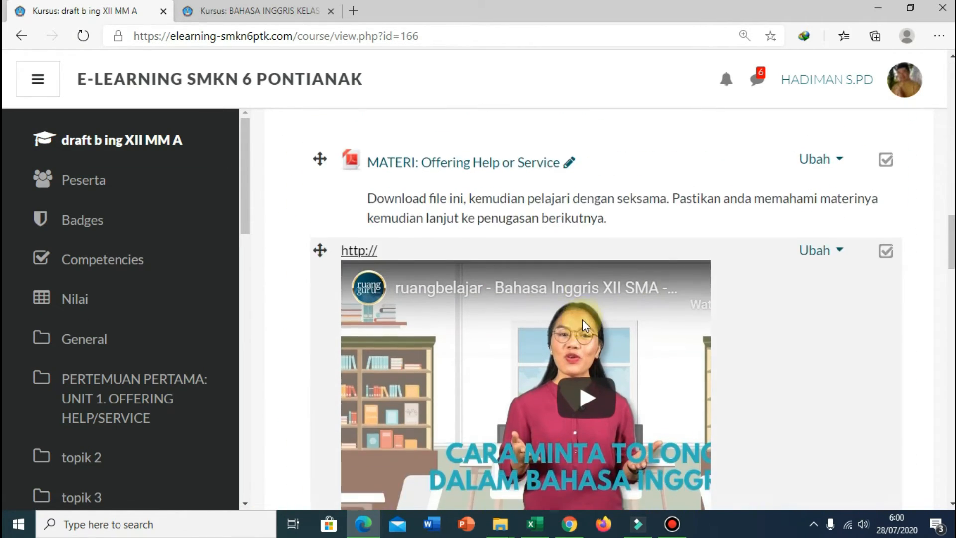
scroll(579, 338, "down", 3)
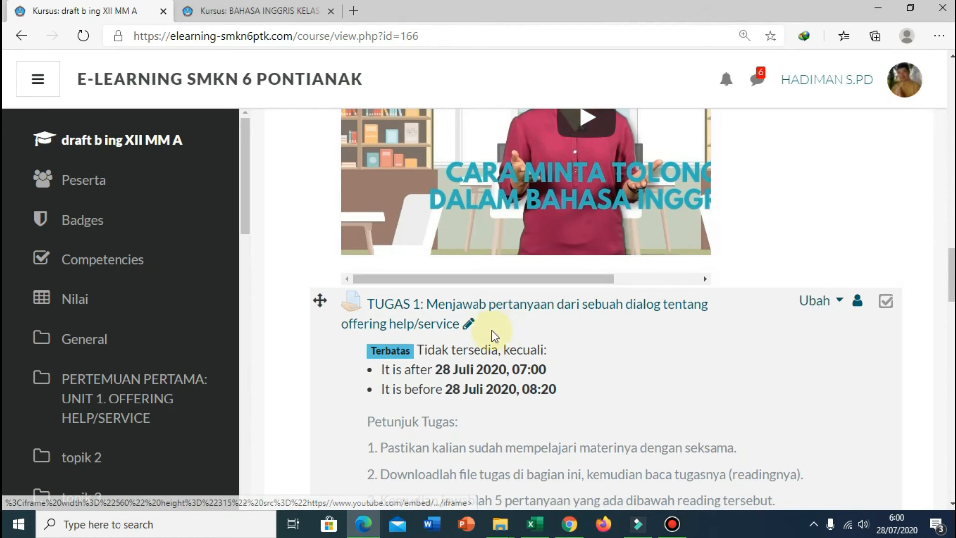
scroll(588, 331, "down", 3)
scroll(593, 337, "down", 5)
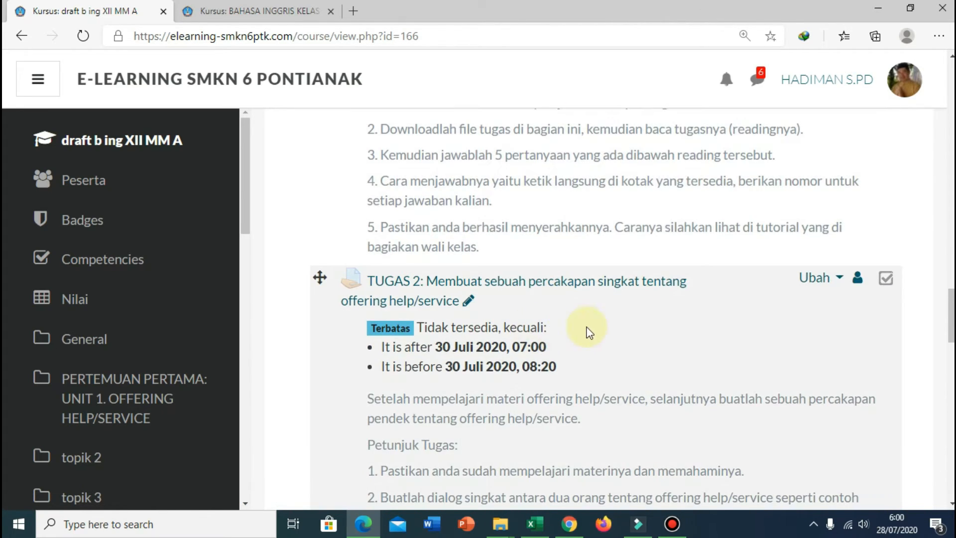
scroll(600, 339, "down", 6)
scroll(602, 340, "down", 3)
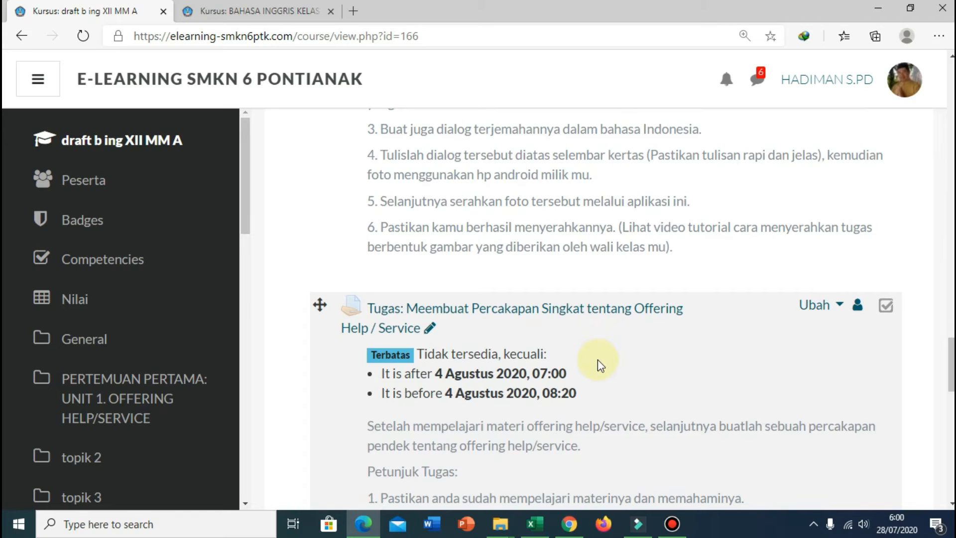
scroll(599, 364, "down", 3)
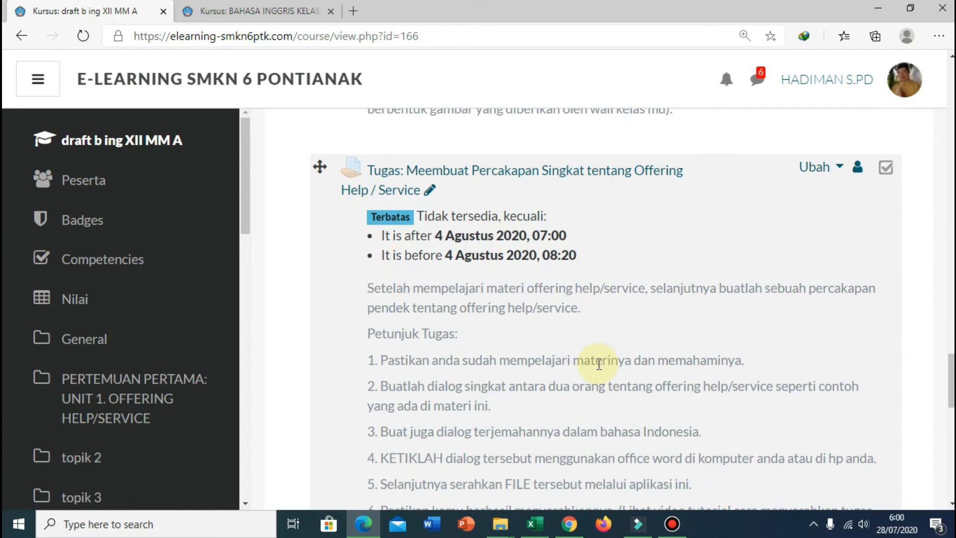
scroll(599, 364, "down", 1)
scroll(599, 364, "up", 1)
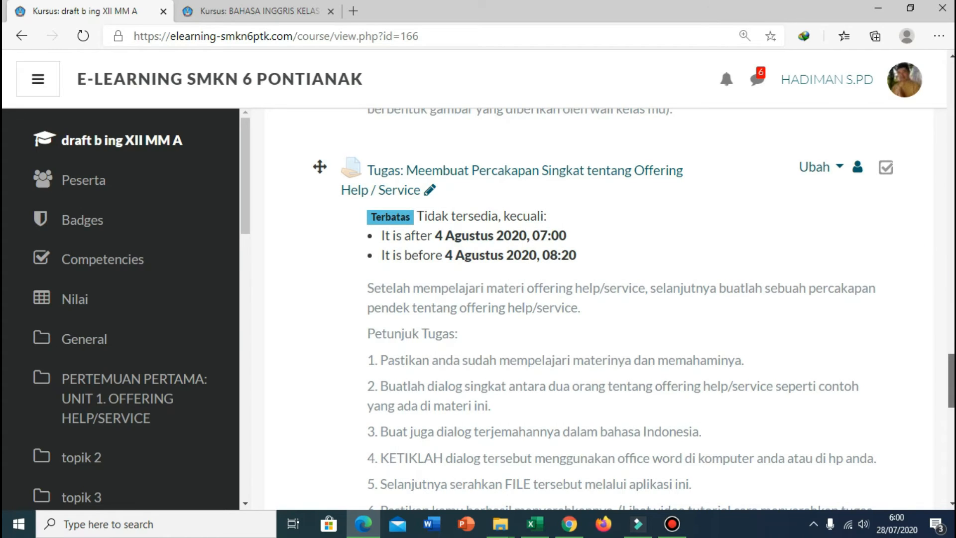
- Review instructions 4 to 6 of the offering help/service assignment, covering typing the dialogue in Word, submitting the file and verifying the submission
scroll(608, 222, "down", 1)
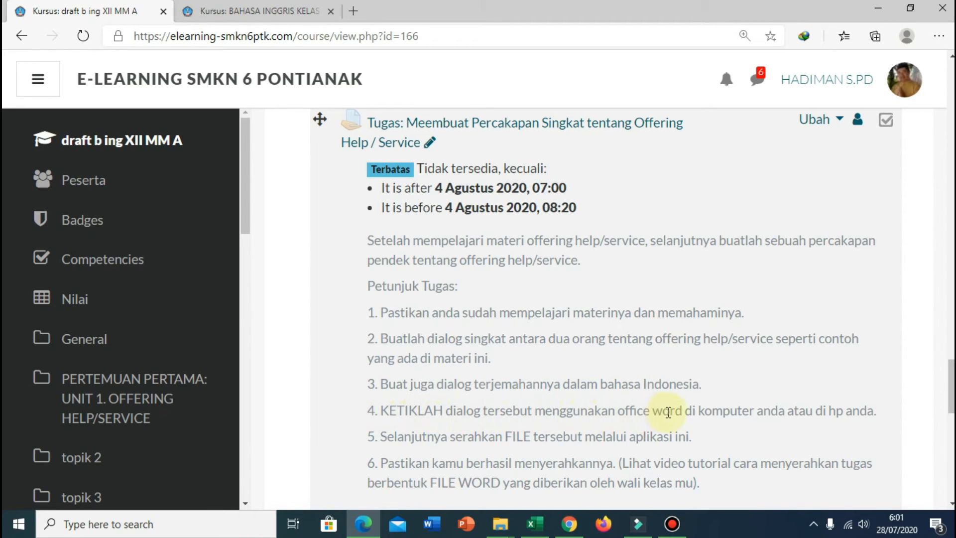
left_click_drag(382, 410, 877, 410)
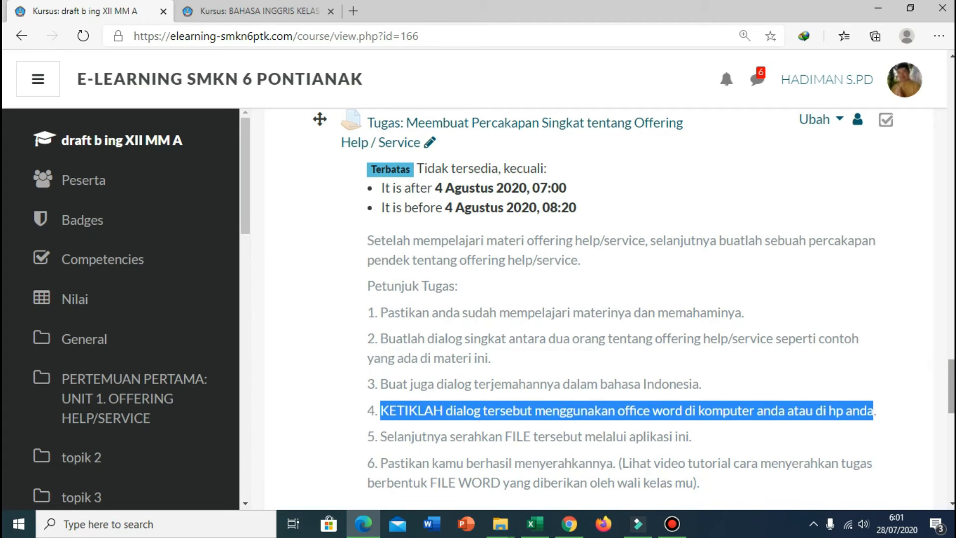
scroll(633, 299, "down", 2)
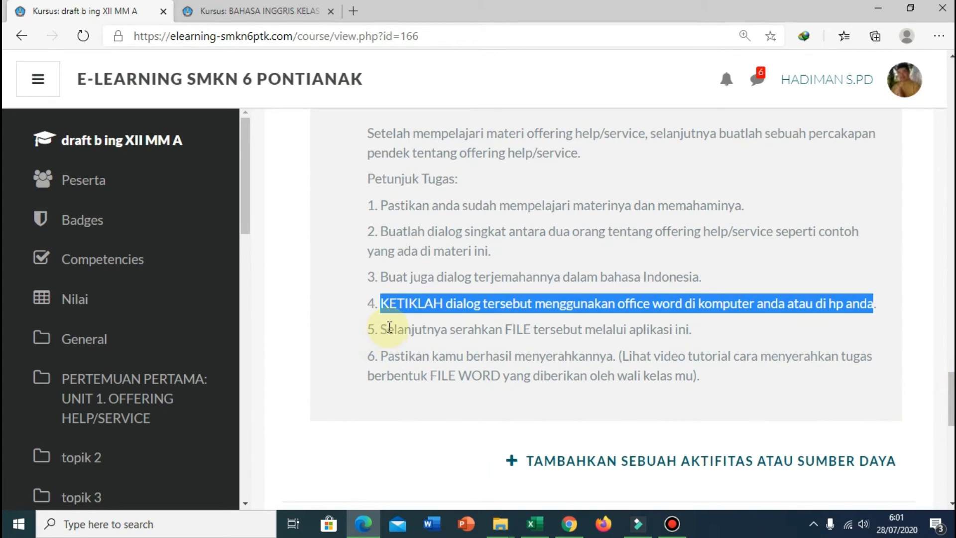
left_click_drag(385, 327, 695, 329)
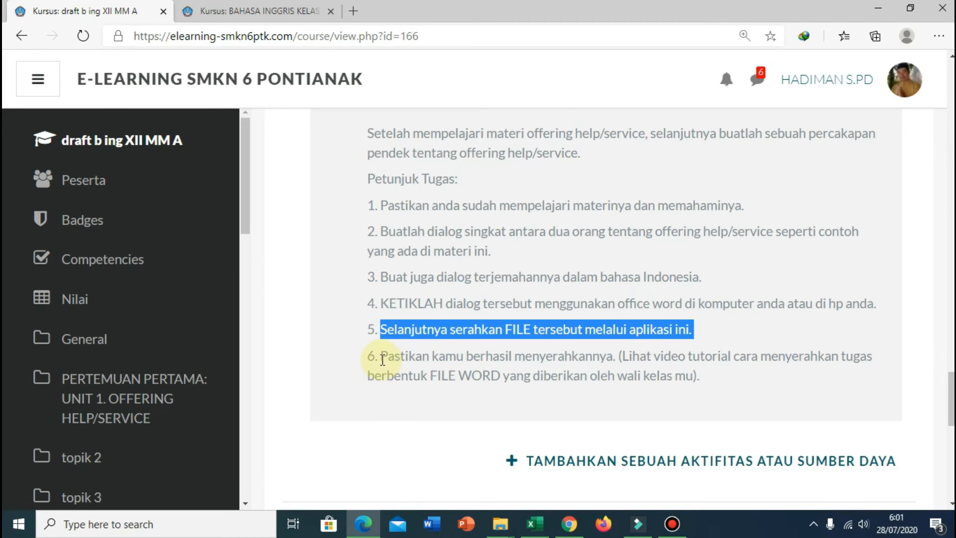
left_click_drag(382, 359, 617, 362)
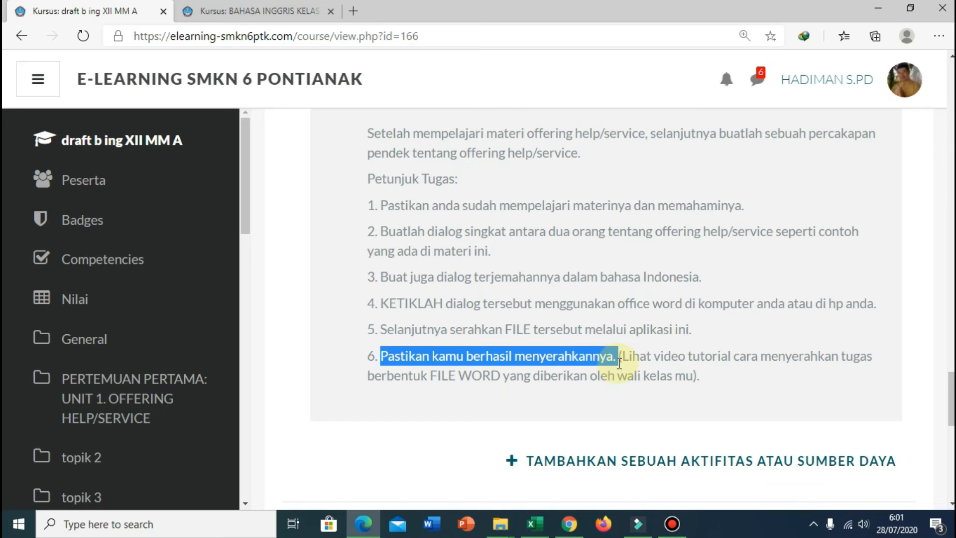
left_click_drag(625, 364, 736, 371)
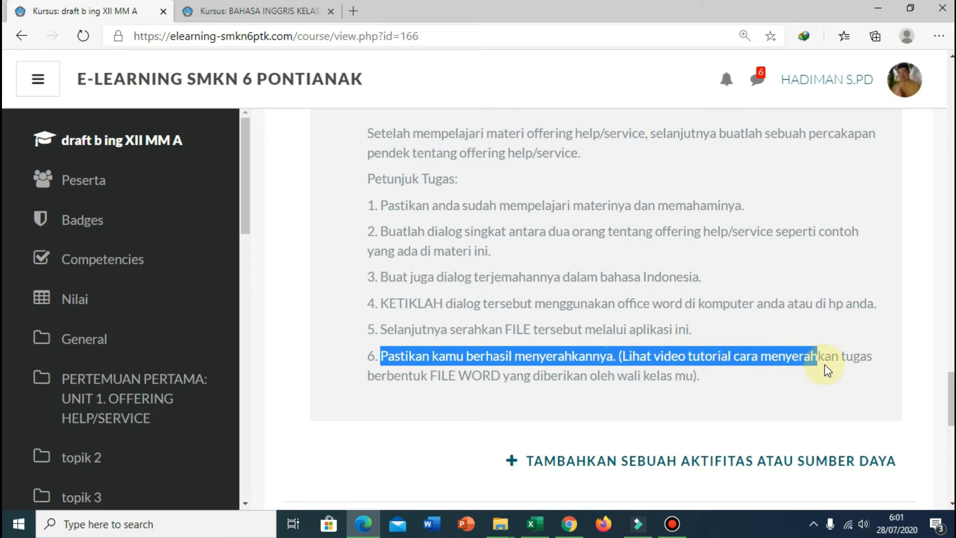
left_click_drag(824, 365, 780, 392)
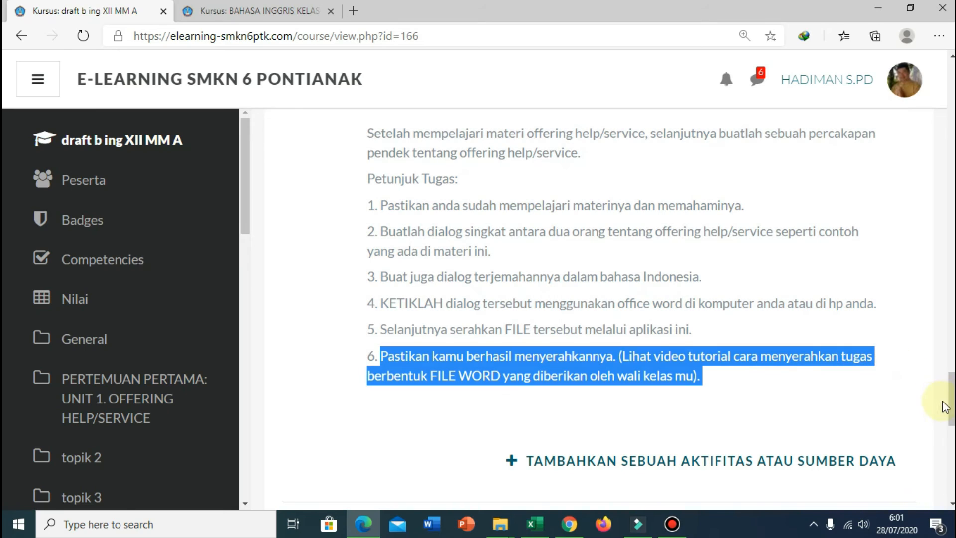
left_click_drag(951, 394, 950, 358)
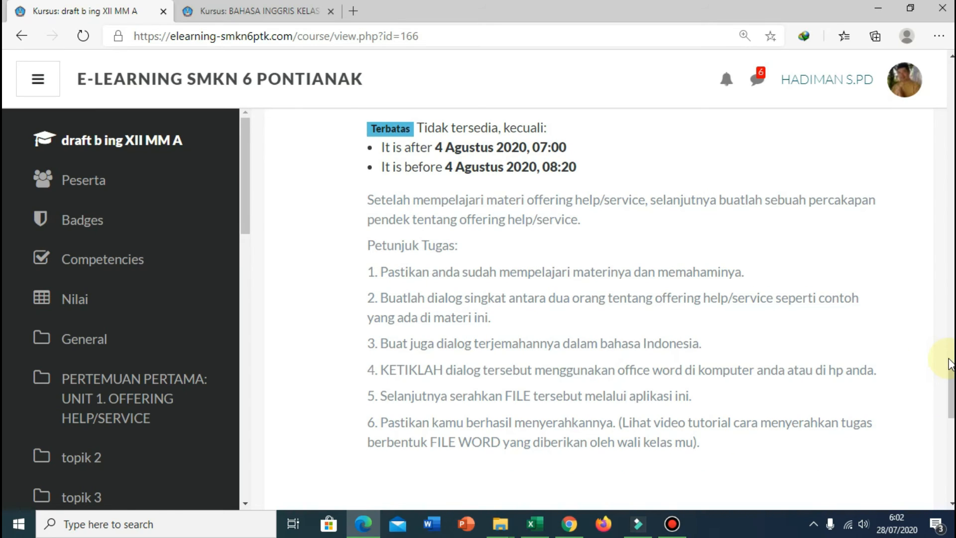